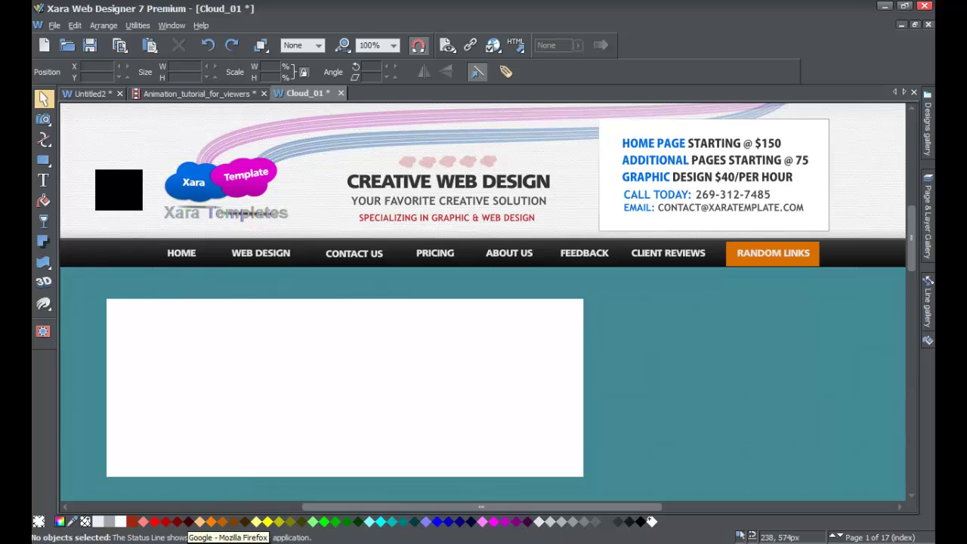
- Bring Firefox in front of Xara Web Designer from the Windows taskbar
{"action": "left_click", "coordinate": [235, 541]}
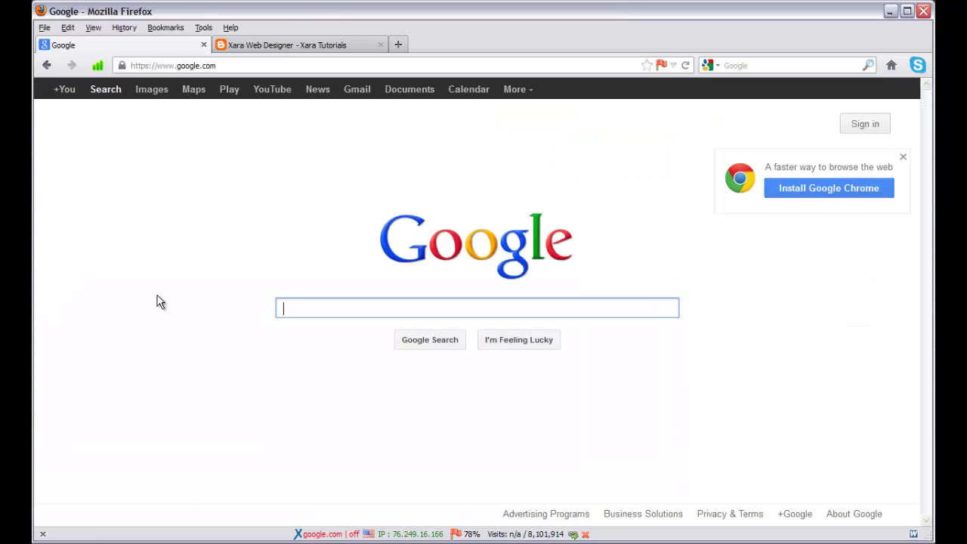
{"action": "left_click", "coordinate": [380, 45]}
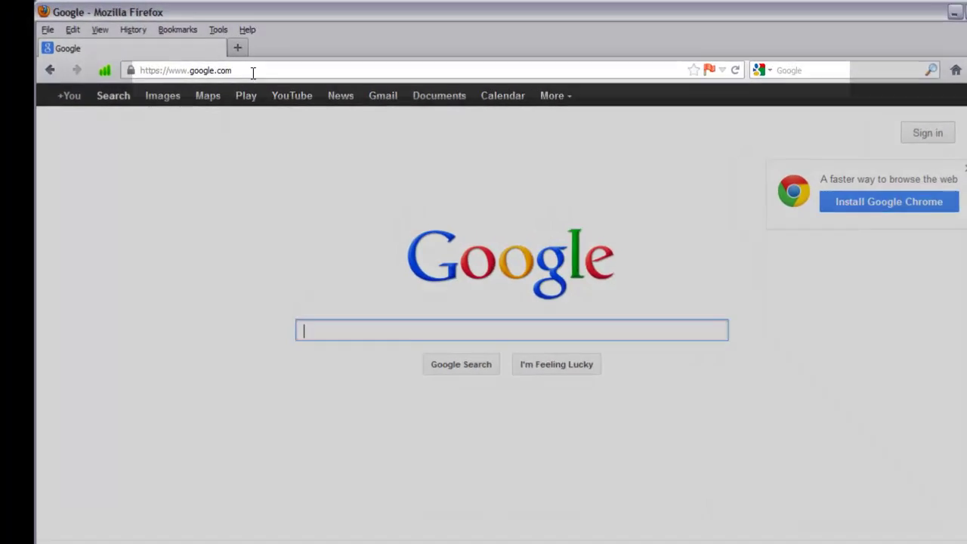
{"action": "left_click", "coordinate": [253, 70]}
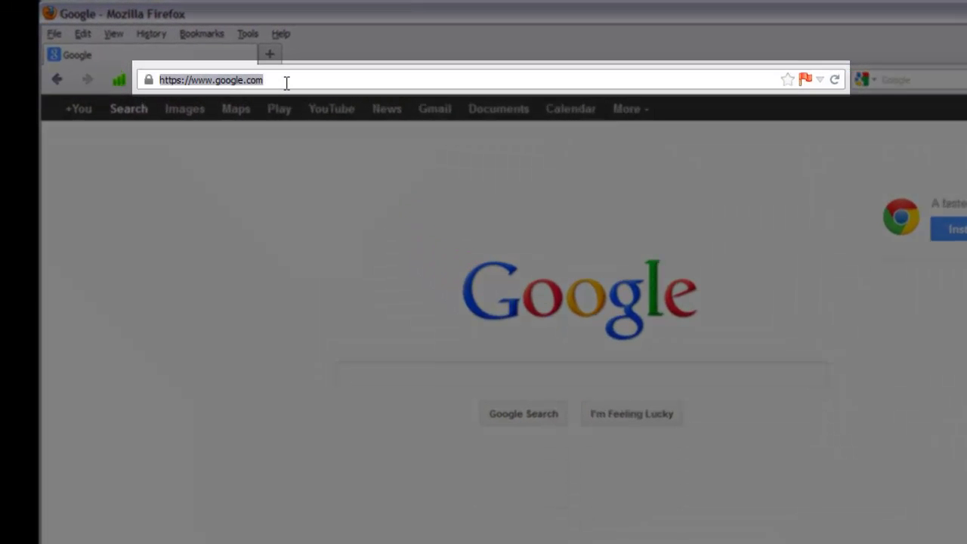
{"action": "type", "text": "http"}
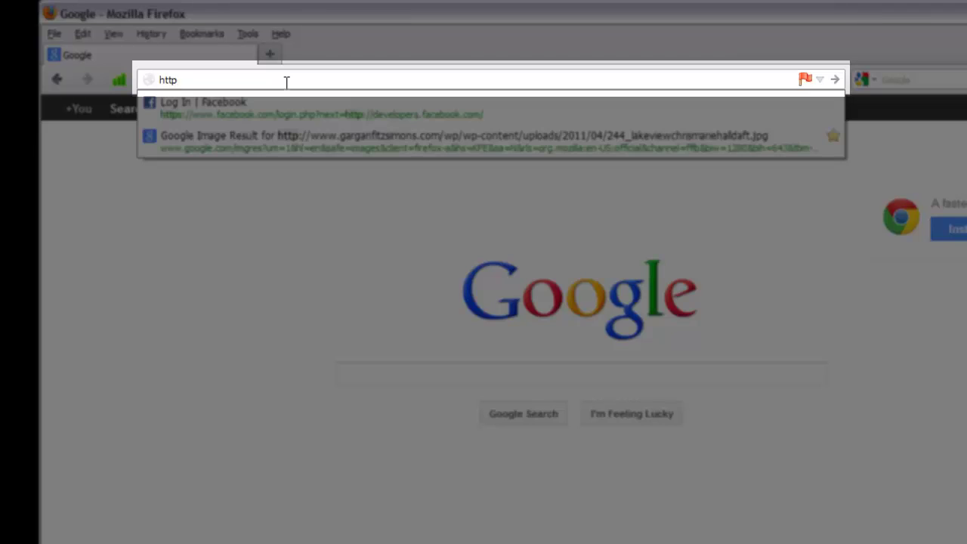
{"action": "type", "text": "s:"}
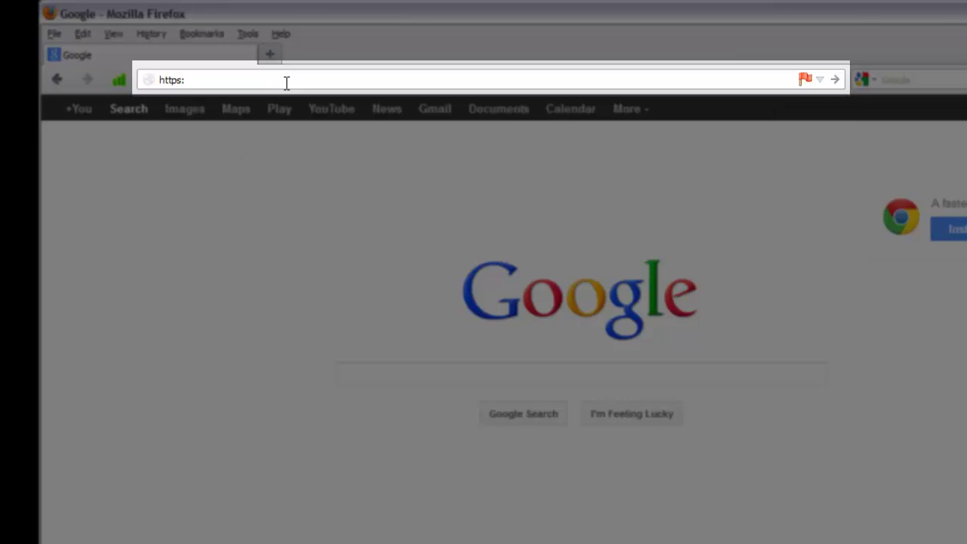
{"action": "type", "text": "//"}
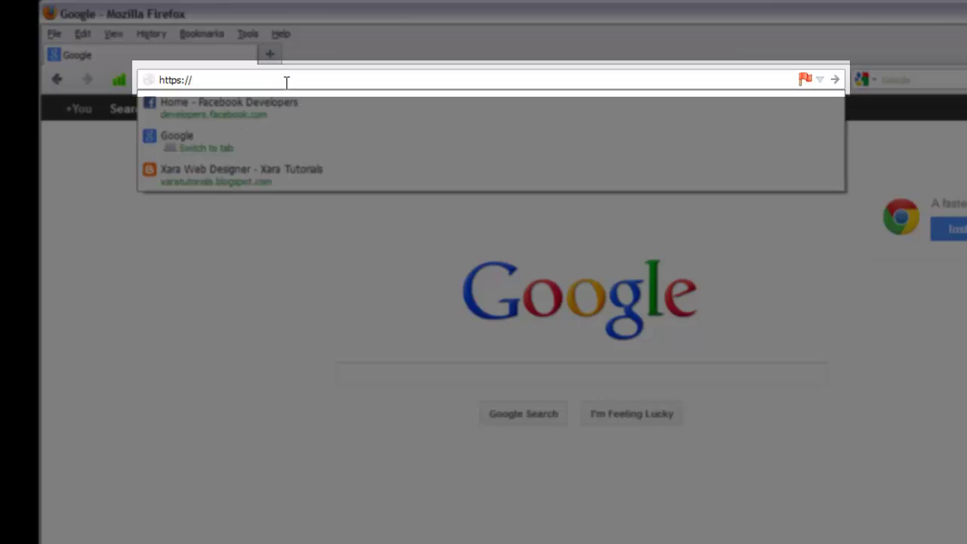
{"action": "type", "text": "developers"}
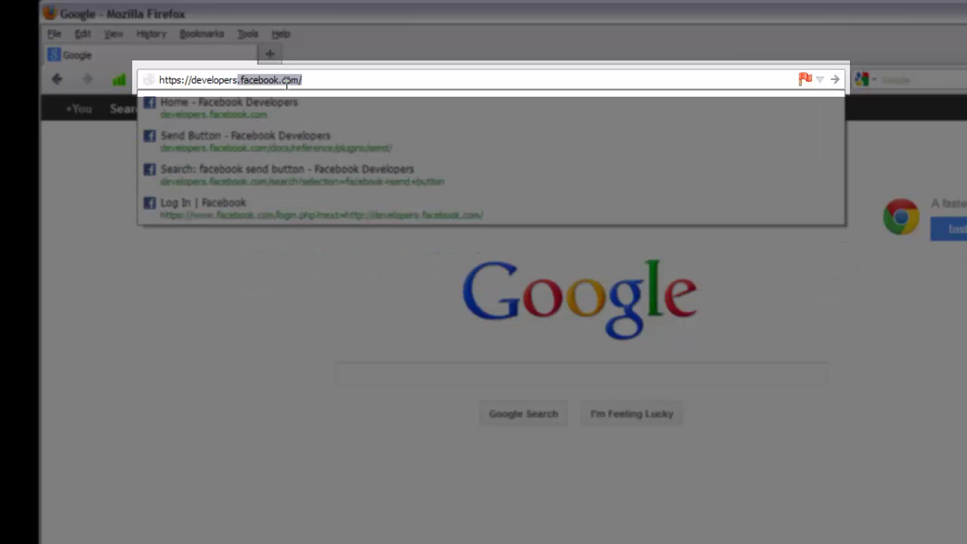
{"action": "type", "text": ".facebook.com/"}
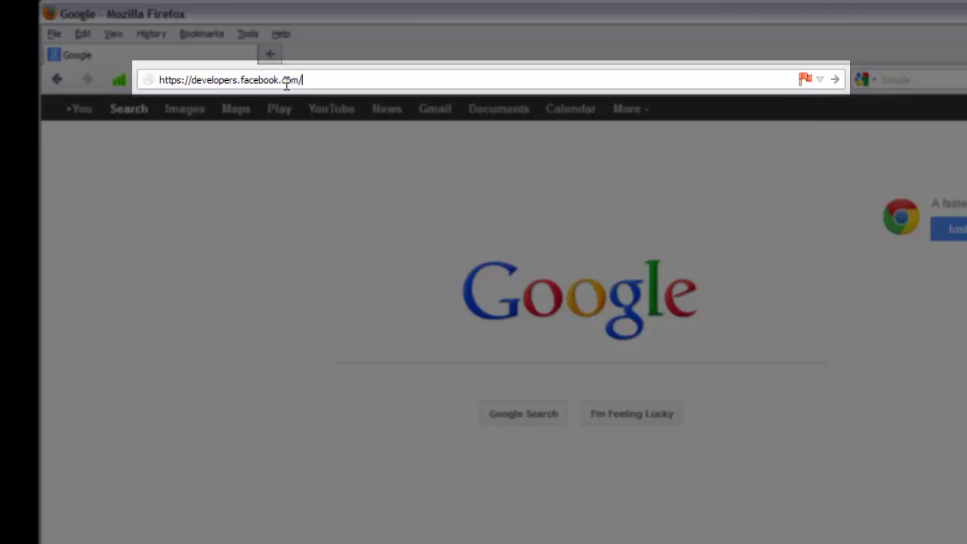
{"action": "key", "text": "BackSpace"}
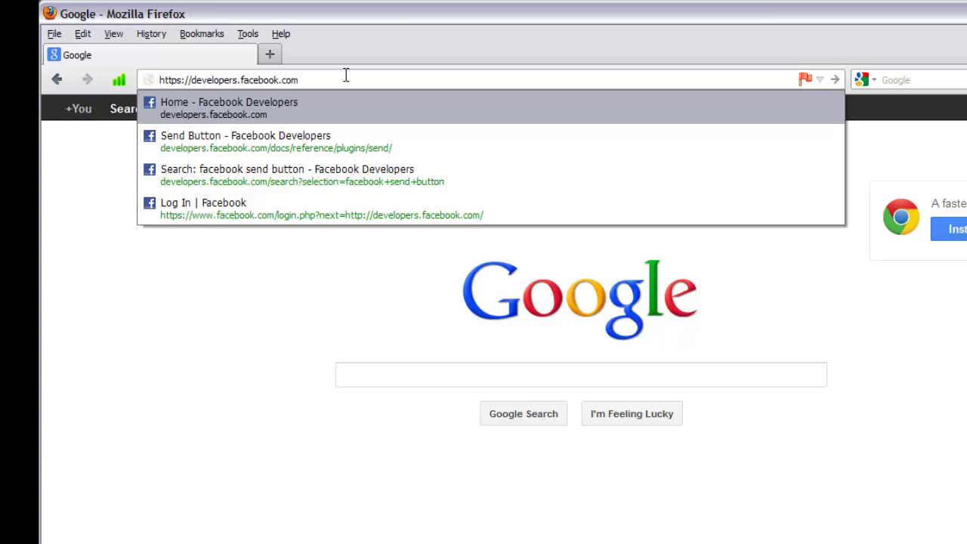
{"action": "key", "text": "Return"}
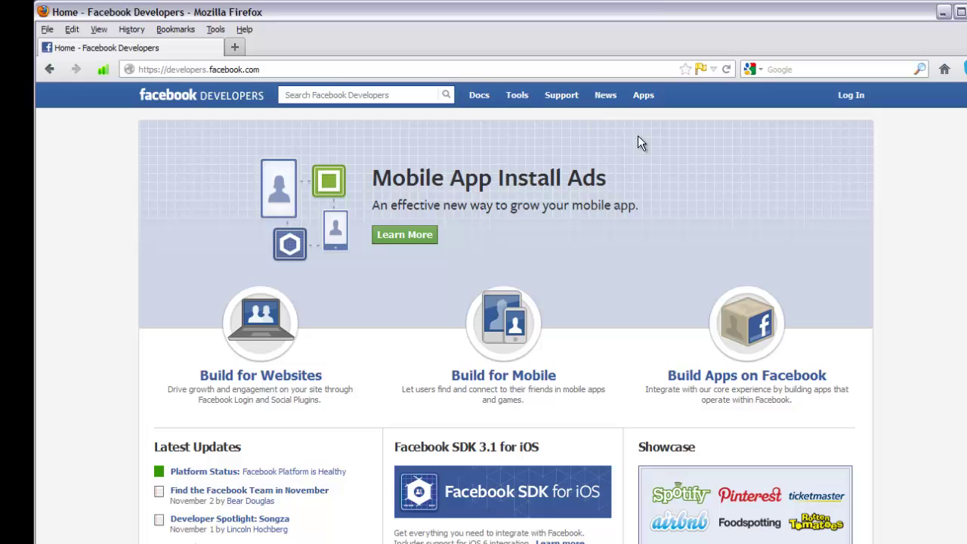
- Log in to Facebook Developers with the account e-mail and password
{"action": "left_click", "coordinate": [859, 96]}
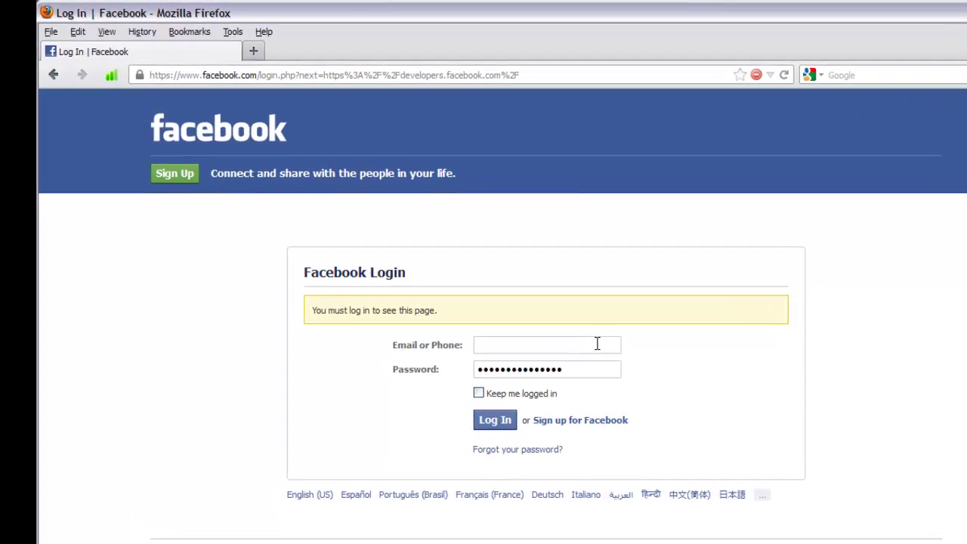
{"action": "left_click", "coordinate": [597, 344]}
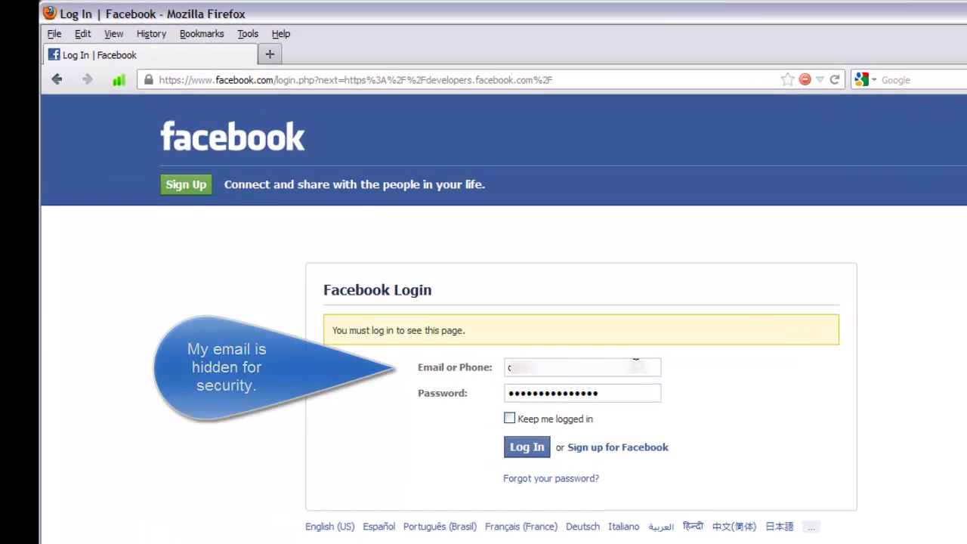
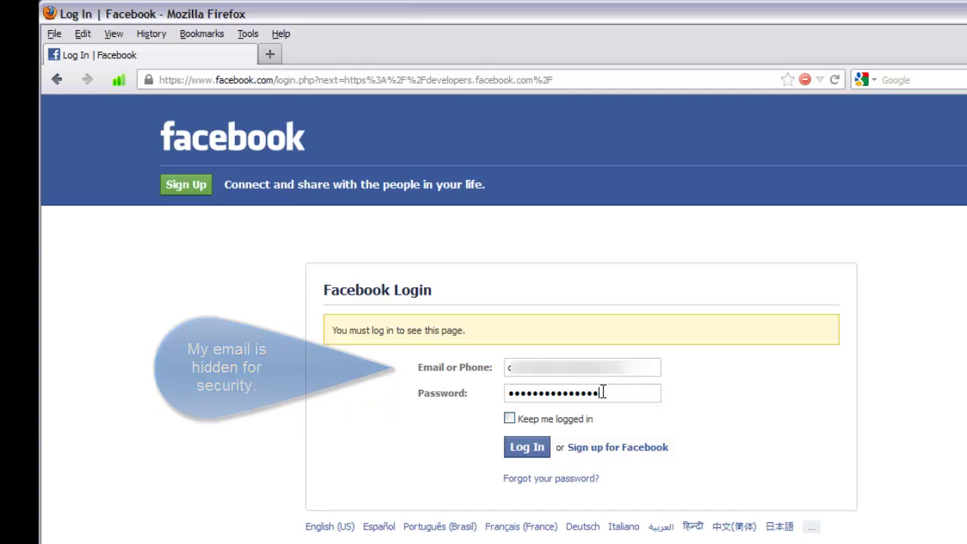
{"action": "left_click_drag", "start_coordinate": [603, 393], "coordinate": [507, 394]}
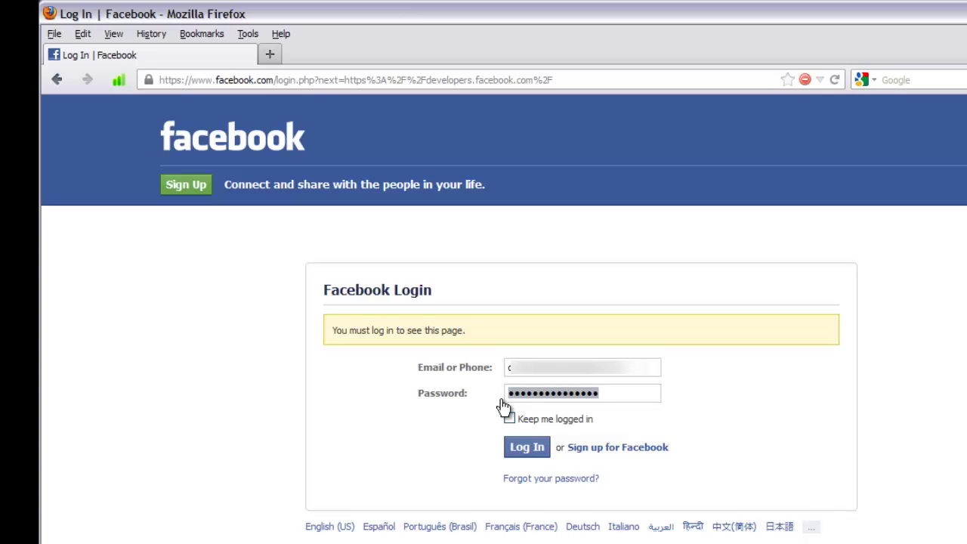
{"action": "type", "text": "p•••••••••"}
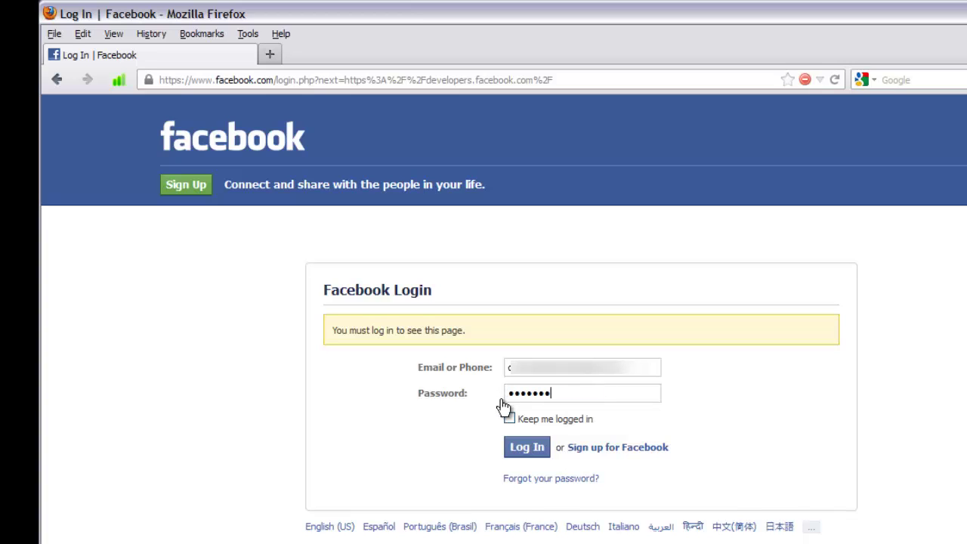
{"action": "left_click", "coordinate": [514, 452]}
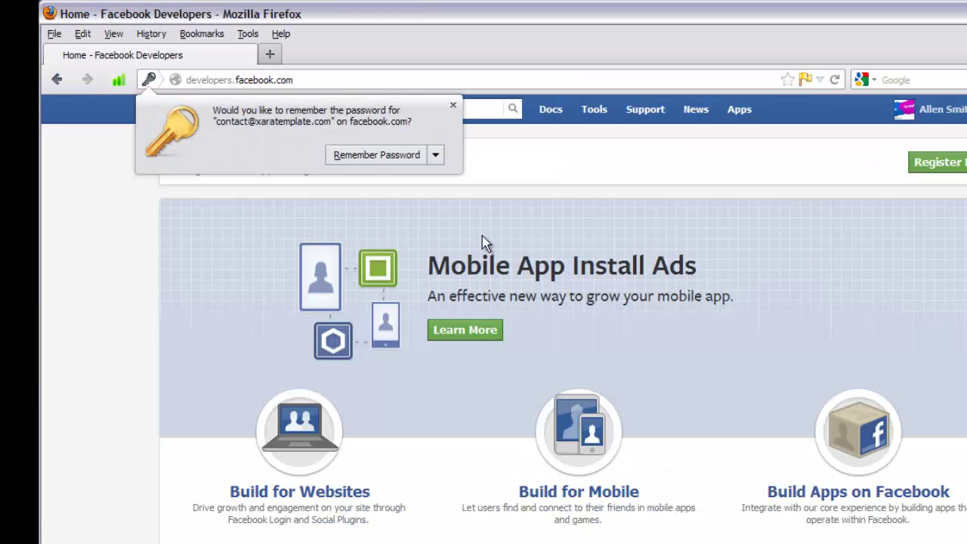
- Dismiss the remember-password prompt and search the developer site for 'facebook send button'
{"action": "left_click", "coordinate": [452, 105]}
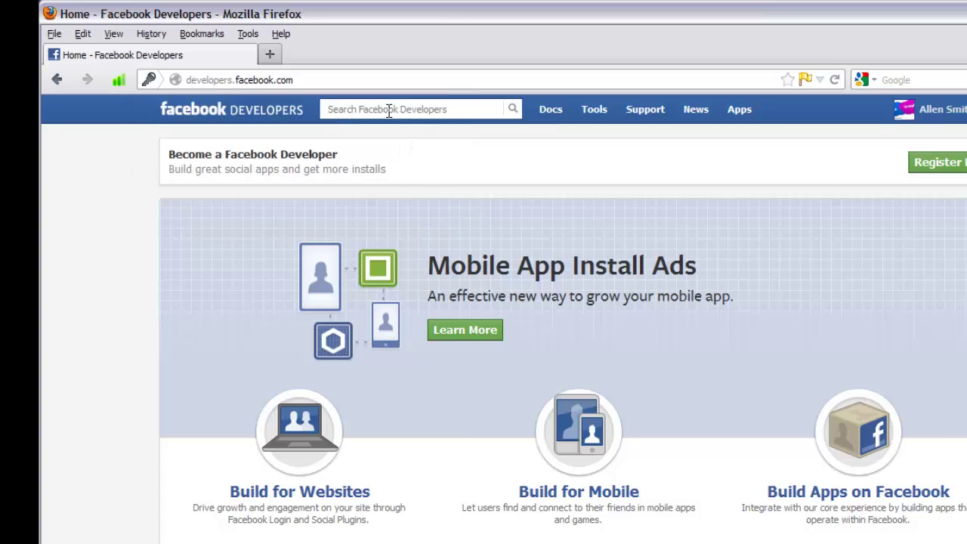
{"action": "left_click", "coordinate": [354, 110]}
{"action": "type", "text": "faceb"}
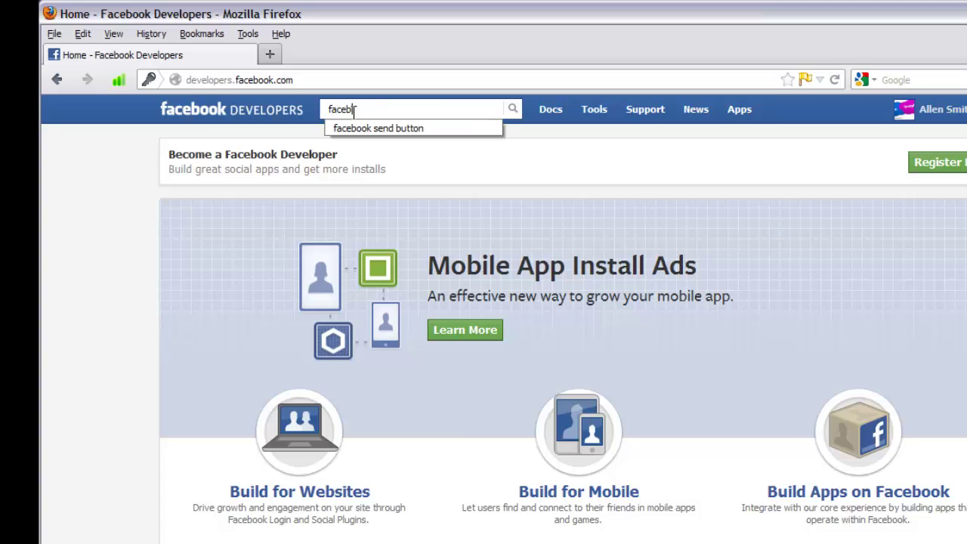
{"action": "key", "text": "BackSpace"}
{"action": "type", "text": "book send button"}
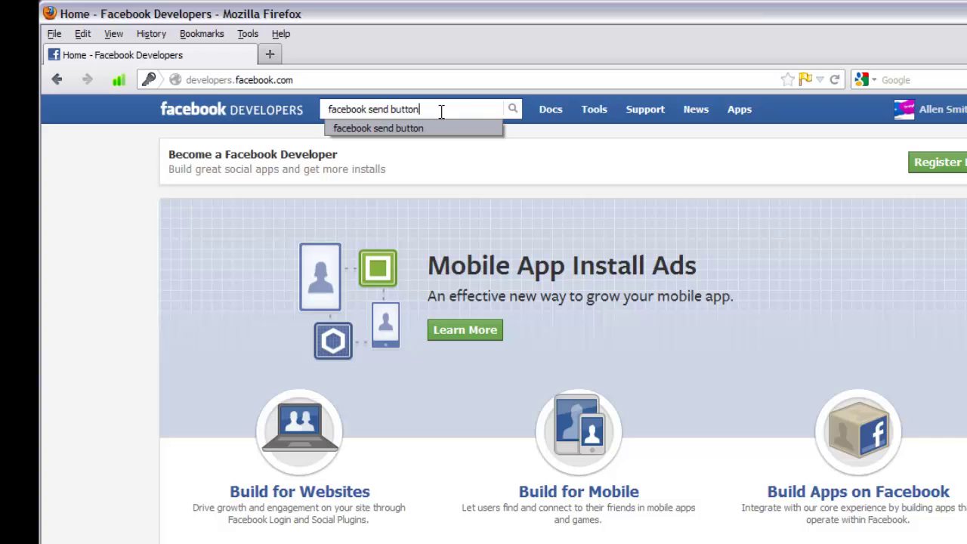
{"action": "left_click", "coordinate": [513, 112]}
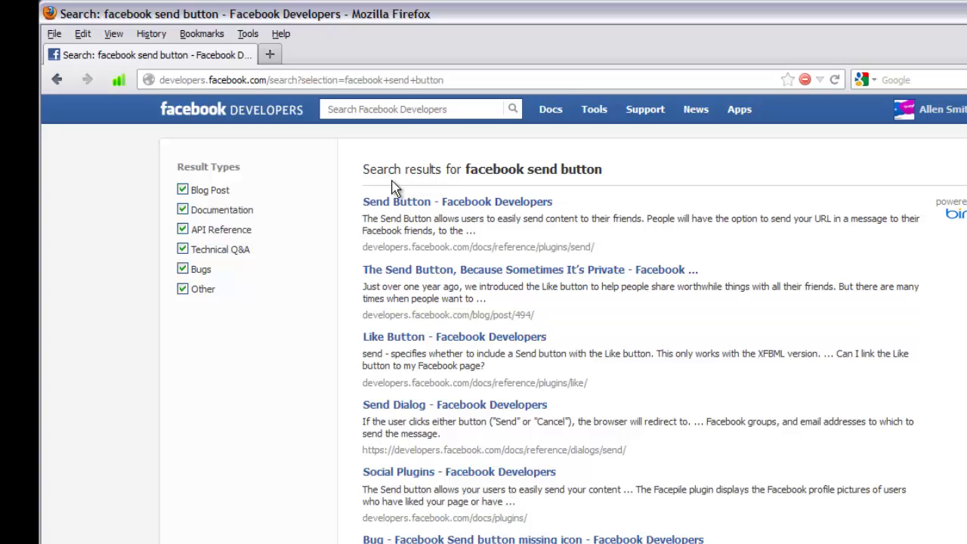
- Open the Send Button result and scroll to the Get a Send button form
{"action": "left_click", "coordinate": [508, 206]}
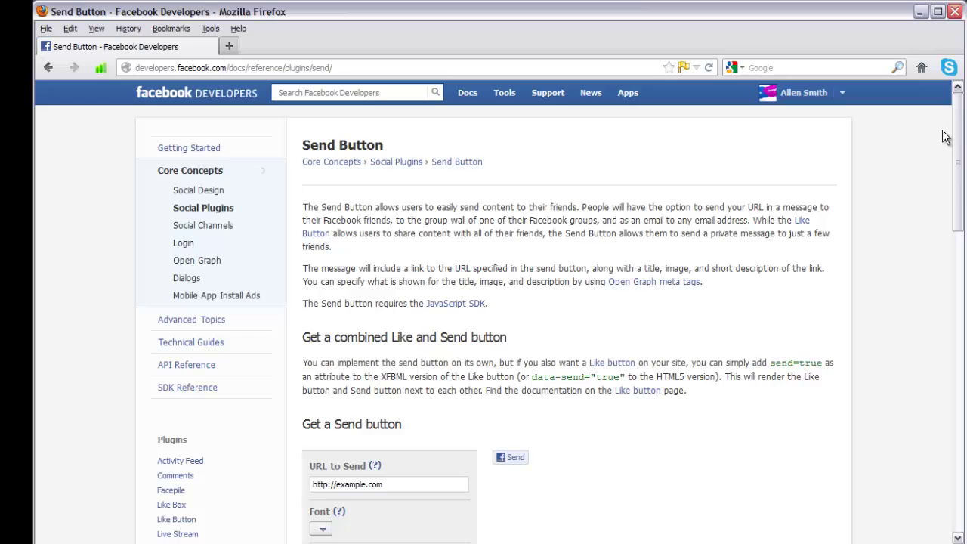
{"action": "left_click_drag", "start_coordinate": [957, 157], "coordinate": [952, 253]}
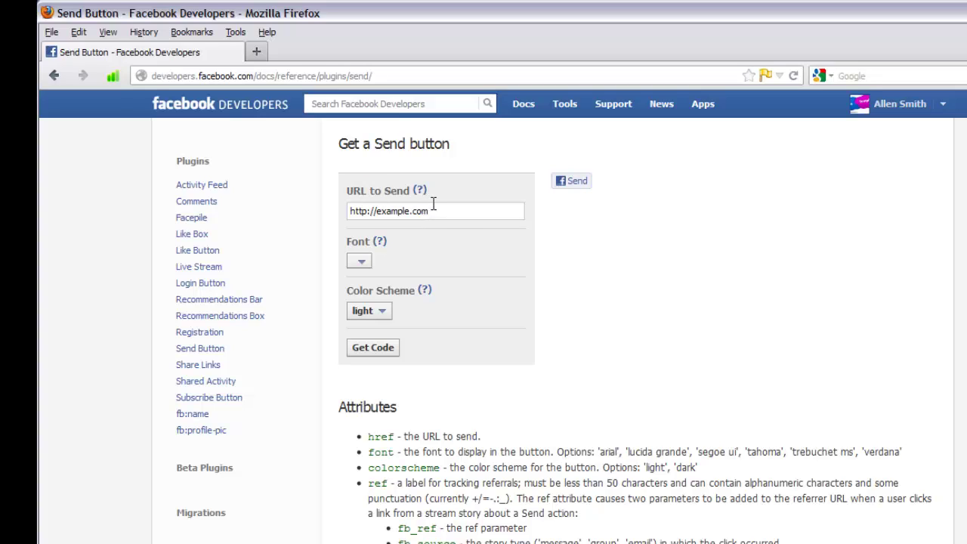
{"action": "double_click", "coordinate": [427, 211]}
{"action": "left_click_drag", "start_coordinate": [393, 211], "coordinate": [307, 213]}
{"action": "key", "text": "BackSpace"}
{"action": "type", "text": "http://www.xaratemplate.com"}
{"action": "mouse_move", "coordinate": [379, 246]}
{"action": "left_click_drag", "start_coordinate": [470, 212], "coordinate": [405, 212]}
{"action": "left_click", "coordinate": [410, 214]}
- Preview the Send dialog showing the Xara Templates site description
{"action": "left_click", "coordinate": [585, 186]}
{"action": "left_click", "coordinate": [585, 186]}
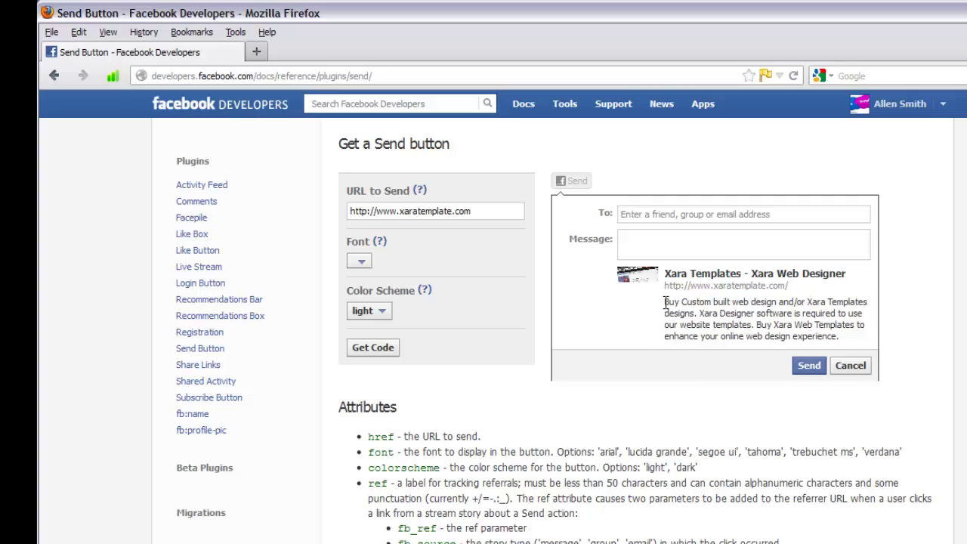
{"action": "left_click_drag", "start_coordinate": [665, 302], "coordinate": [841, 343]}
{"action": "left_click", "coordinate": [839, 341]}
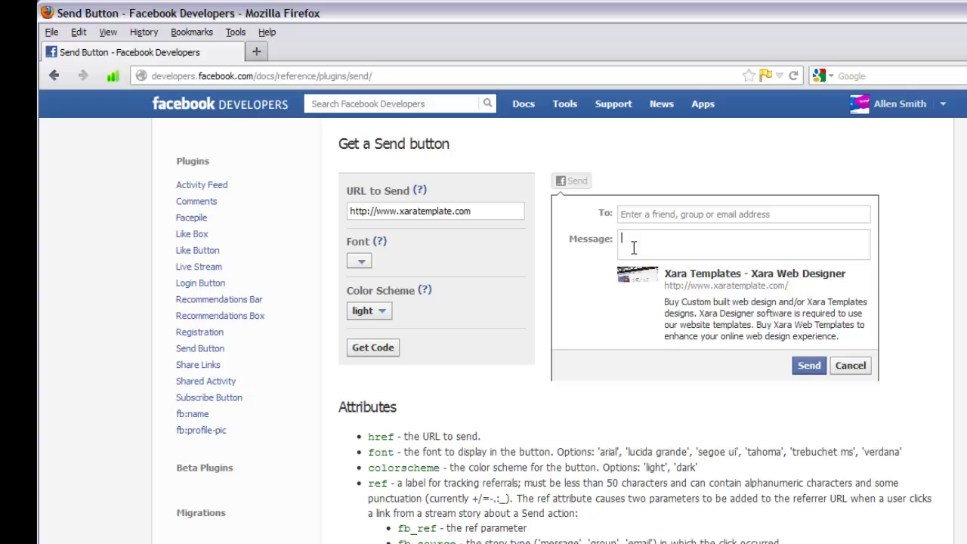
- Keep the Send button's default font and close the send dialog preview
{"action": "left_click", "coordinate": [634, 247]}
{"action": "left_click", "coordinate": [361, 262]}
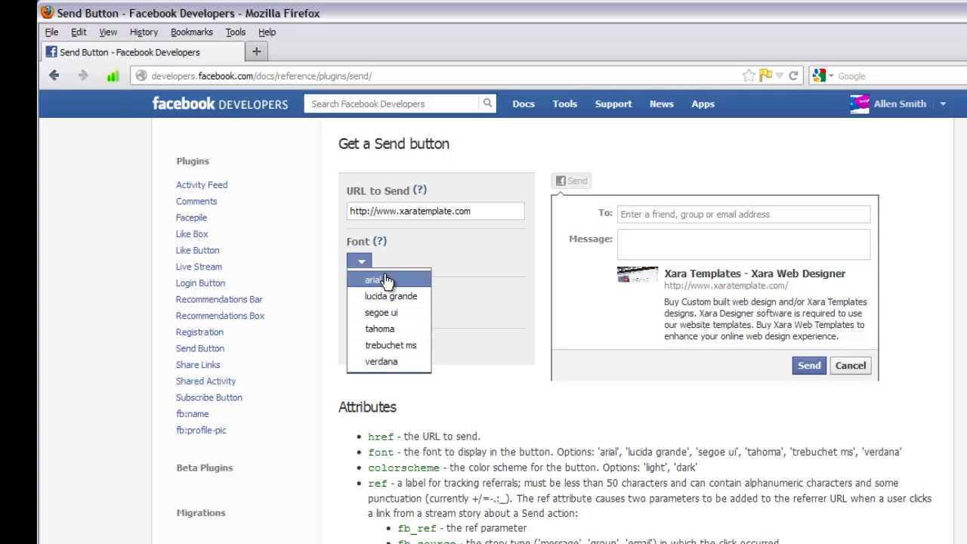
{"action": "left_click", "coordinate": [440, 264]}
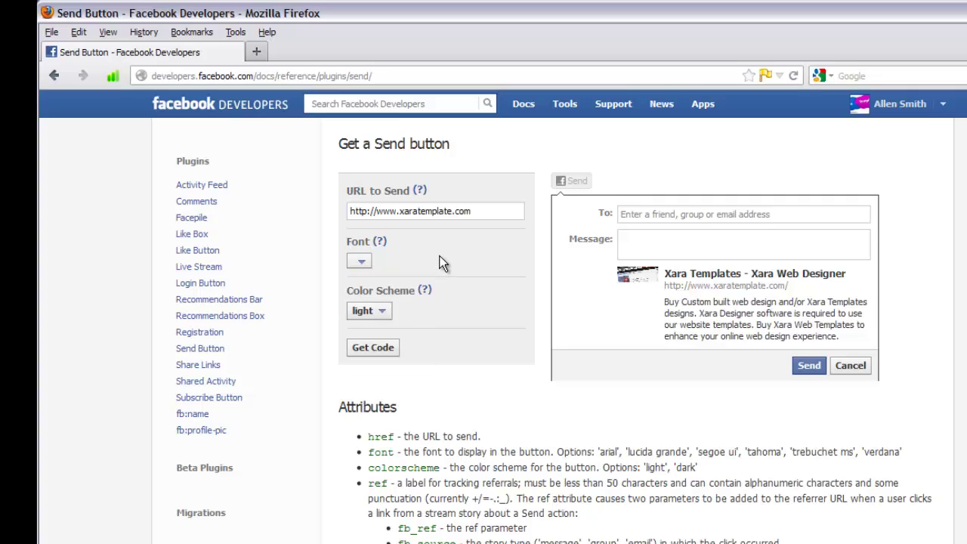
{"action": "left_click", "coordinate": [365, 266]}
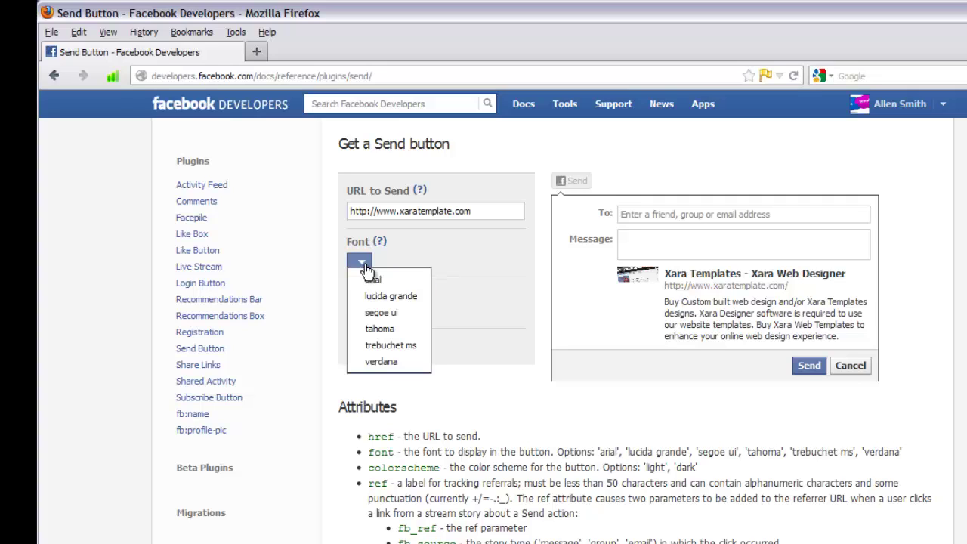
{"action": "left_click", "coordinate": [364, 265]}
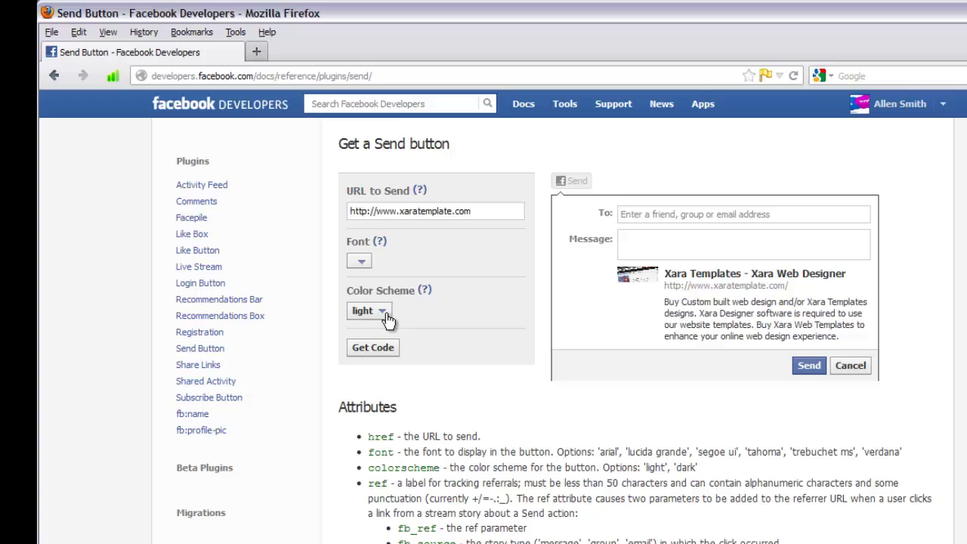
{"action": "left_click", "coordinate": [849, 366]}
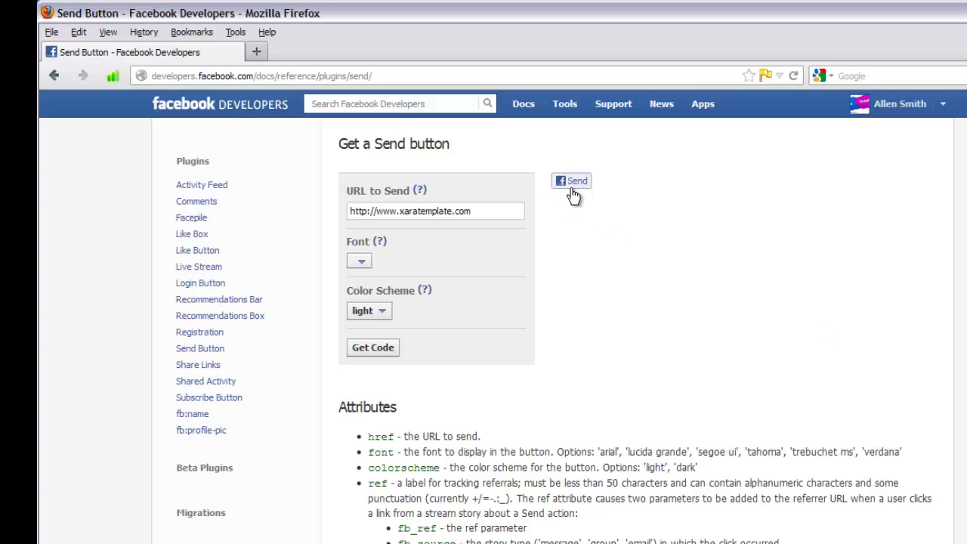
- Try the dark colour scheme, revert to light, and generate the Send button code
{"action": "mouse_move", "coordinate": [430, 295]}
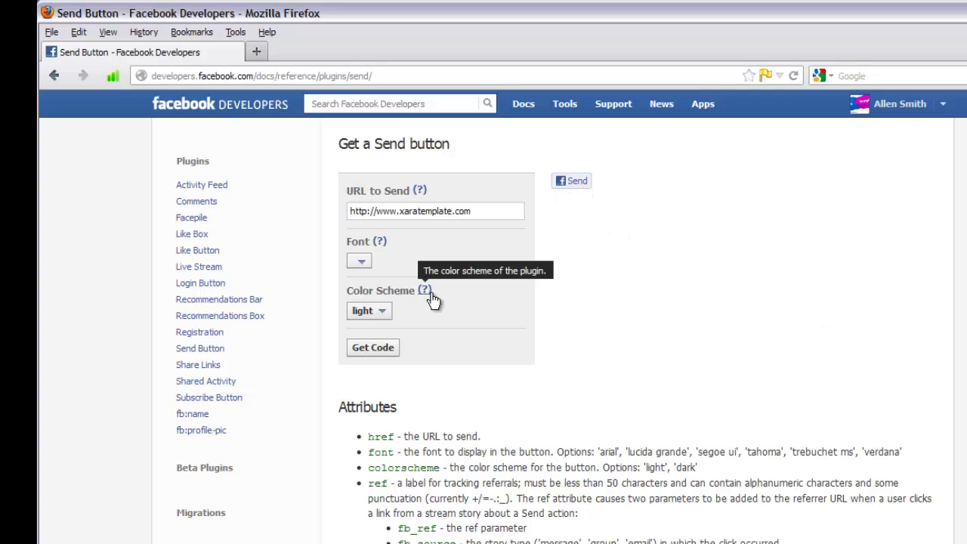
{"action": "left_click", "coordinate": [382, 315]}
{"action": "left_click", "coordinate": [374, 349]}
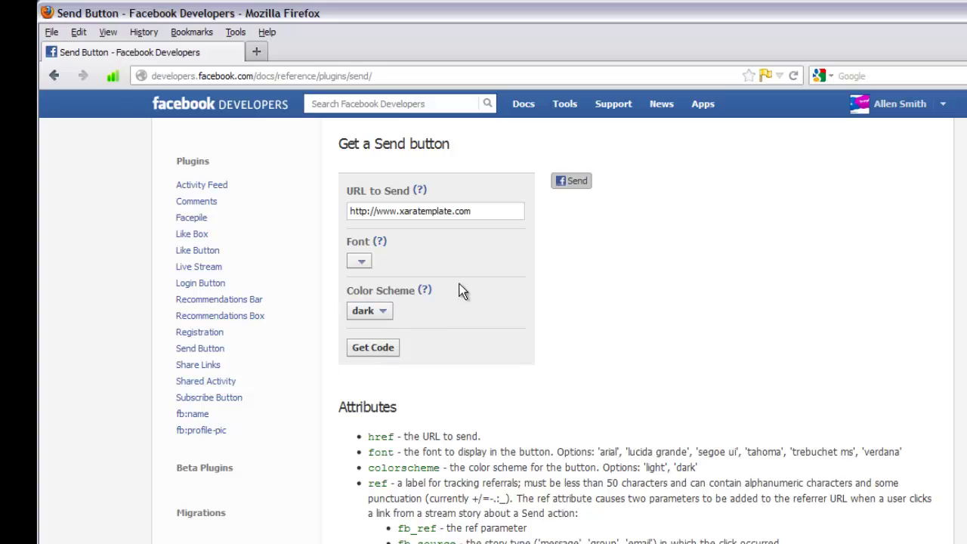
{"action": "left_click", "coordinate": [382, 312]}
{"action": "left_click", "coordinate": [373, 332]}
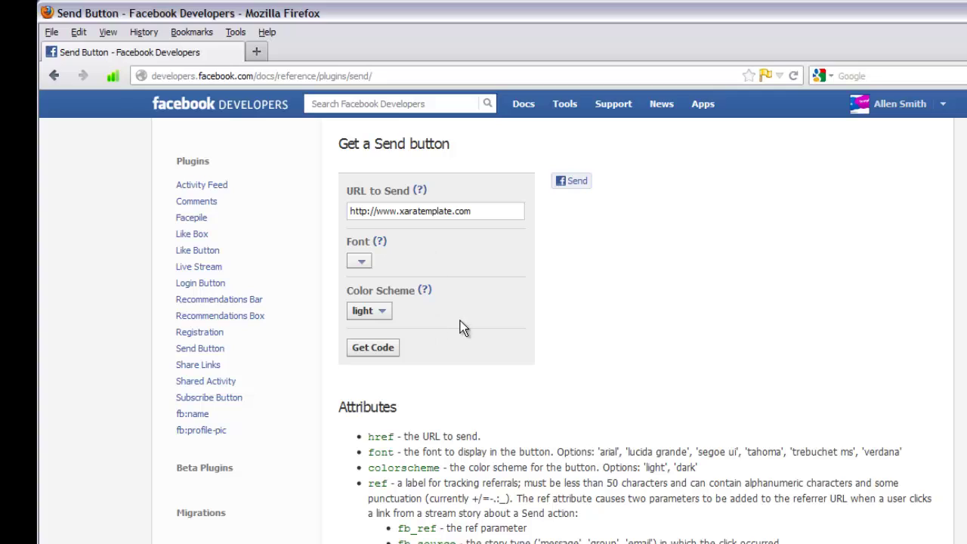
{"action": "left_click", "coordinate": [374, 349]}
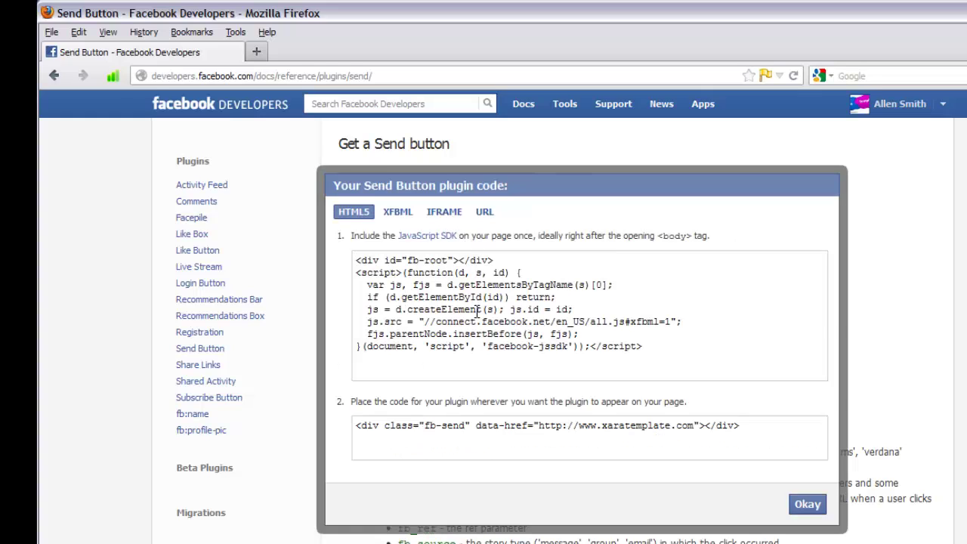
- Select and copy the JavaScript SDK snippet from the first code box
{"action": "left_click", "coordinate": [355, 259]}
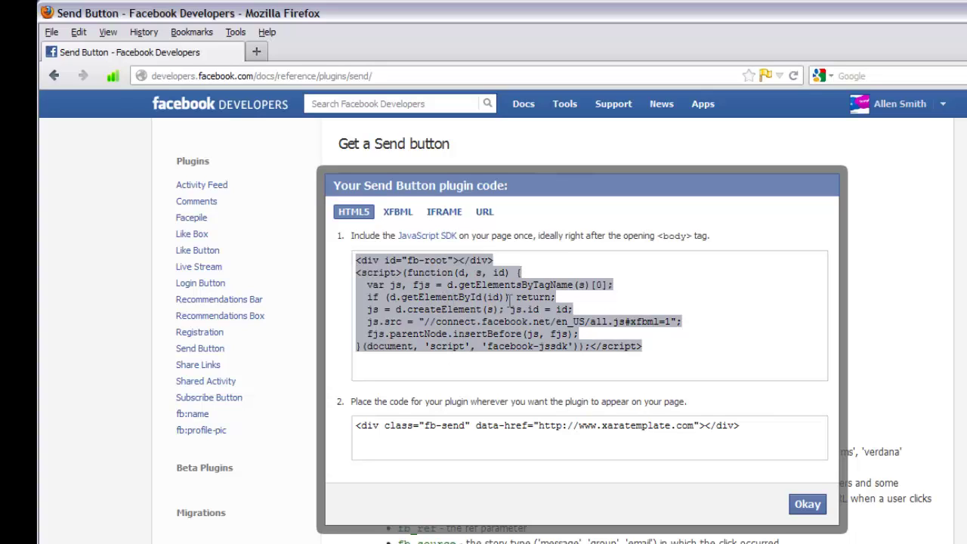
{"action": "key", "text": "ctrl+c"}
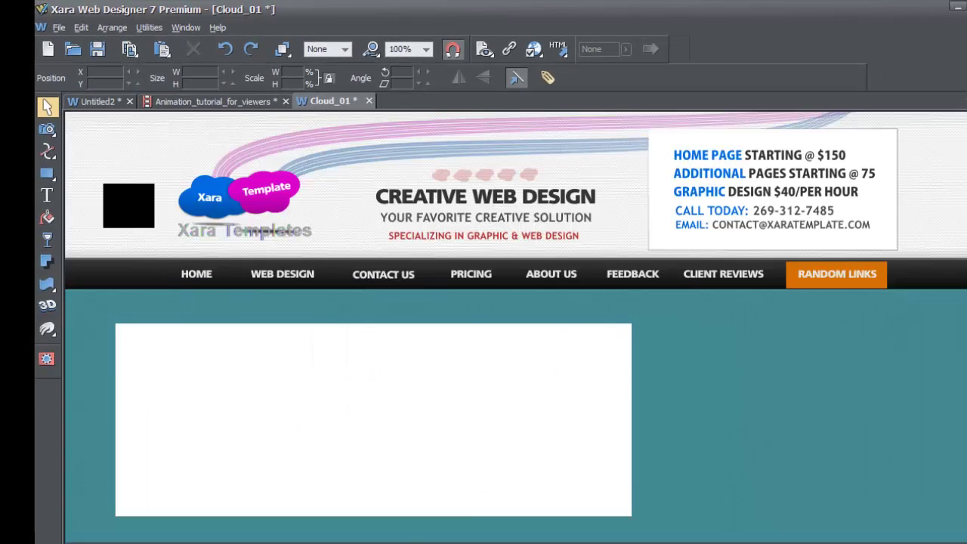
- Paste the Facebook SDK script into the index page's body HTML code in Web Properties
{"action": "left_click", "coordinate": [147, 29]}
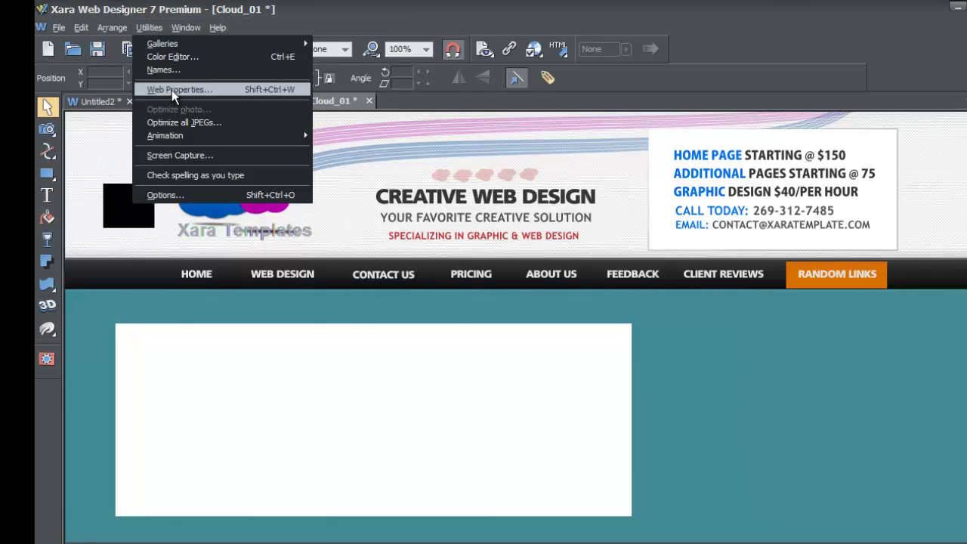
{"action": "left_click", "coordinate": [171, 90]}
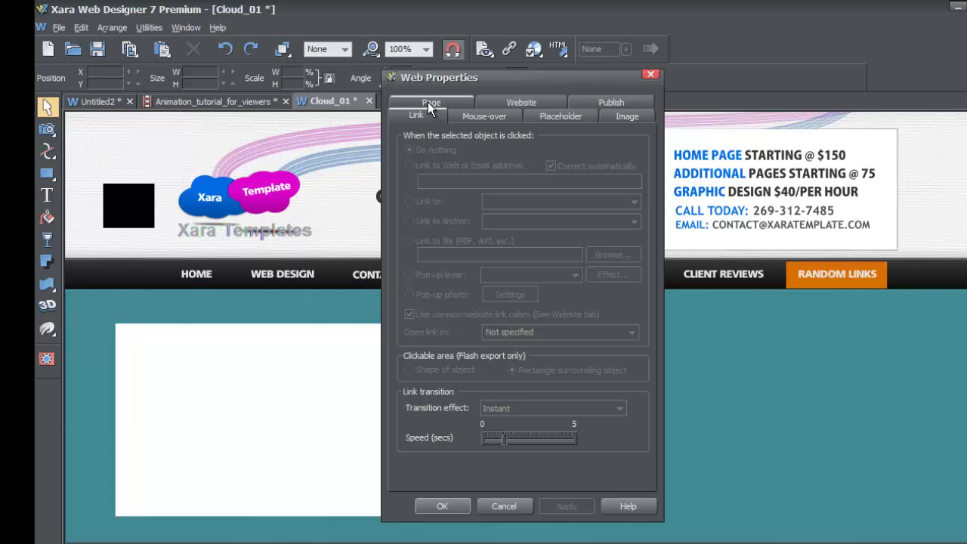
{"action": "left_click", "coordinate": [452, 102]}
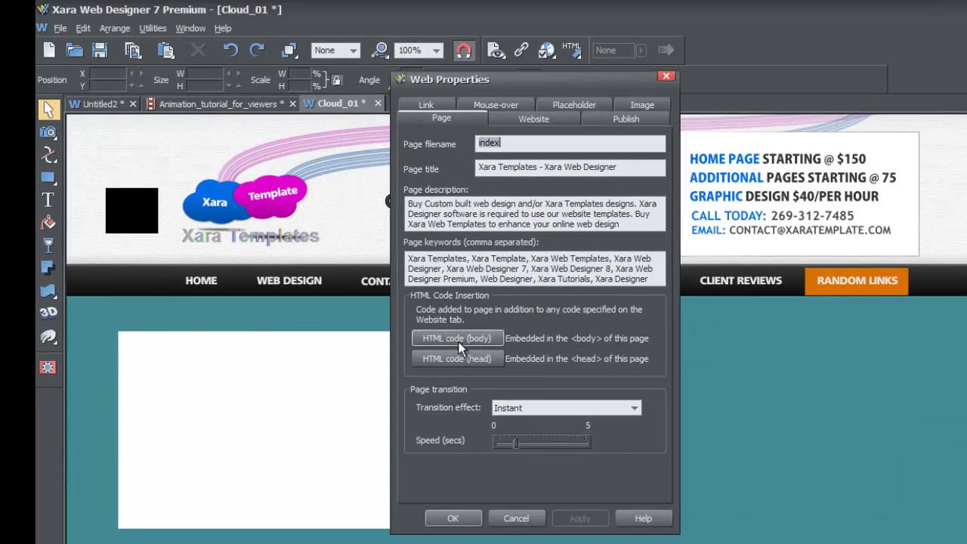
{"action": "left_click", "coordinate": [458, 340]}
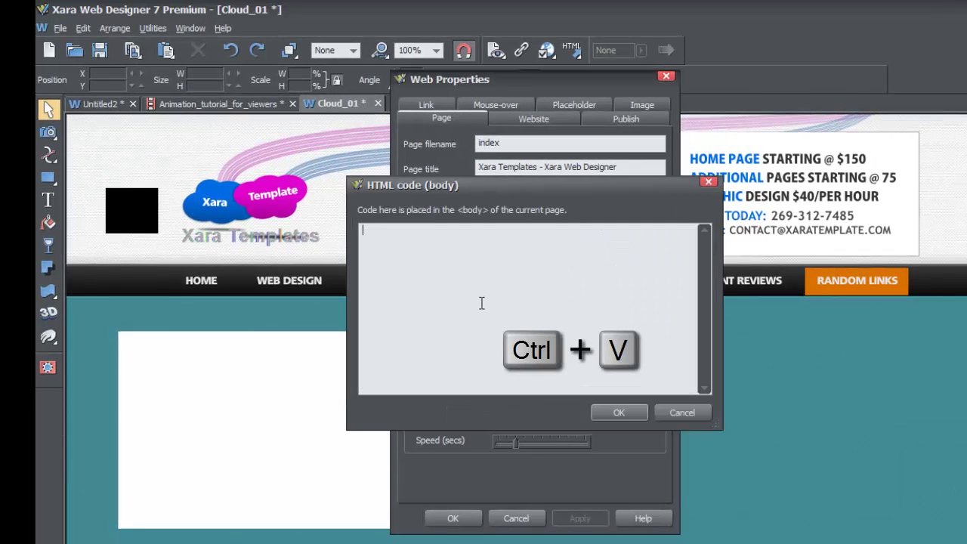
{"action": "key", "text": "ctrl+v"}
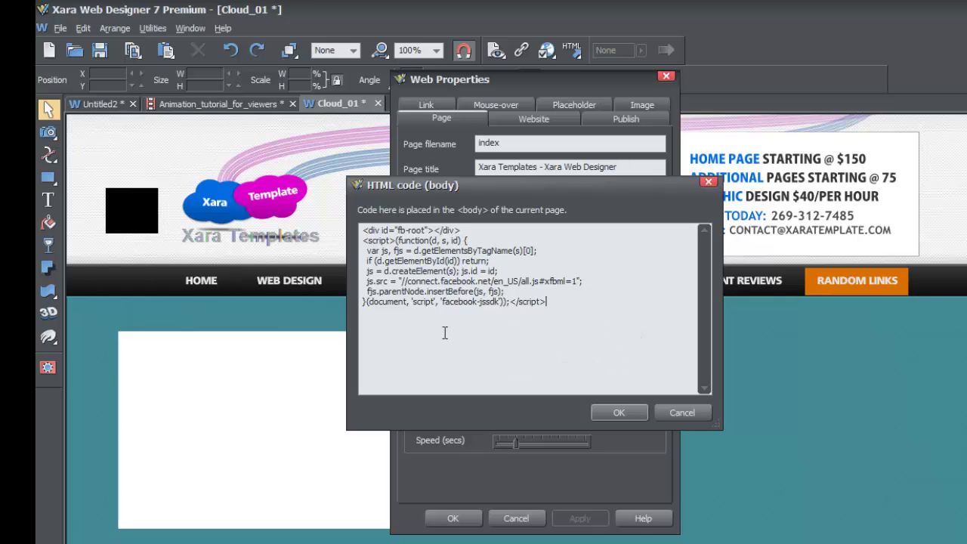
{"action": "left_click", "coordinate": [619, 413]}
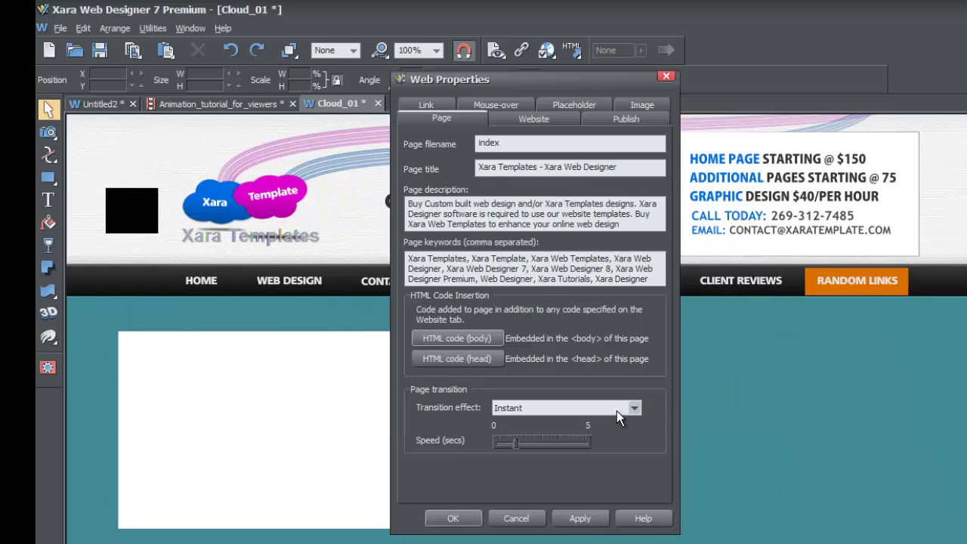
{"action": "left_click", "coordinate": [453, 518]}
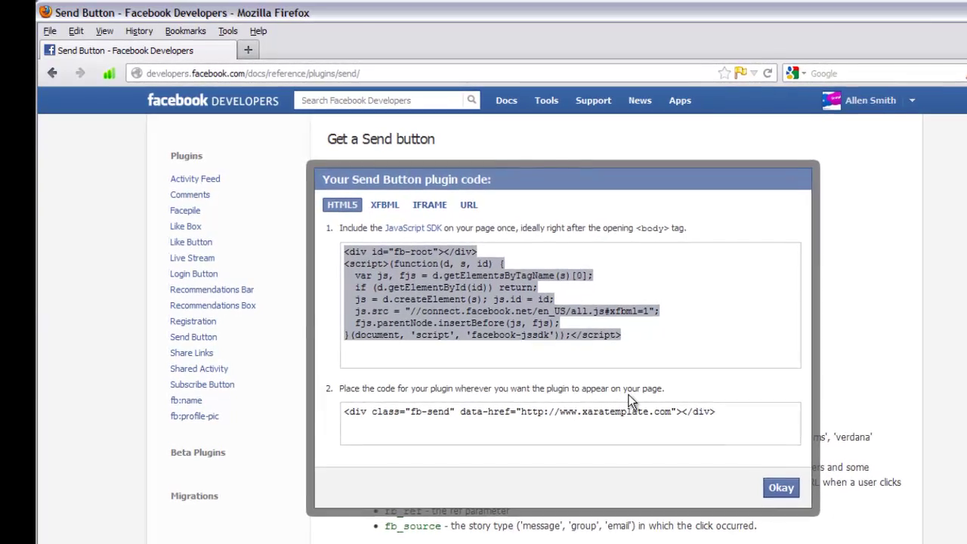
- Select and copy the fb-send div code from the second code box
{"action": "left_click", "coordinate": [715, 412]}
{"action": "key", "text": "ctrl+c"}
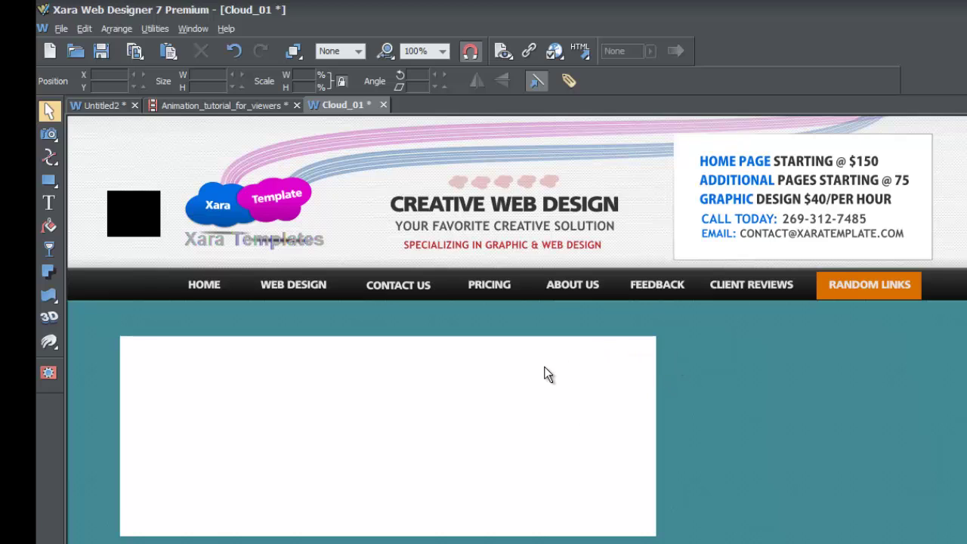
- Draw a small rectangle beside the white panel
{"action": "mouse_move", "coordinate": [52, 185]}
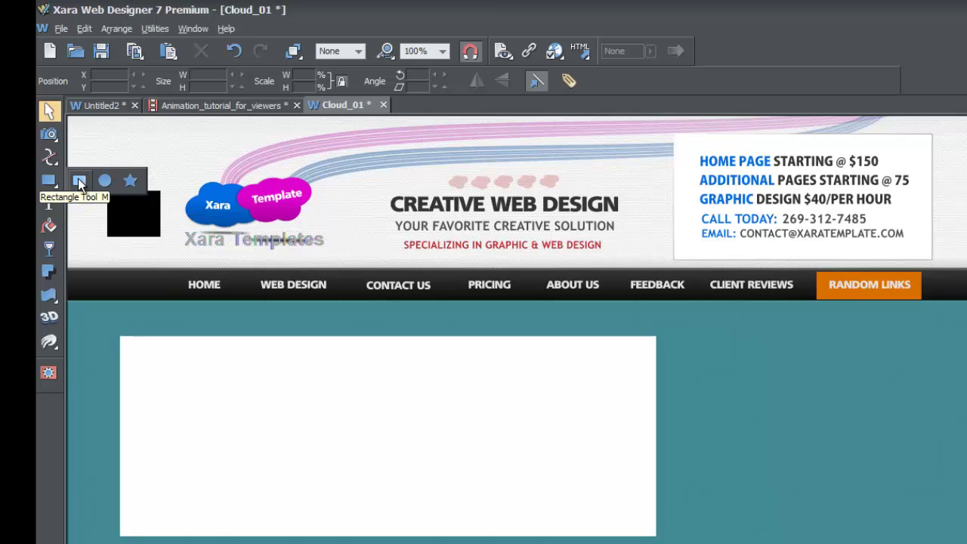
{"action": "left_click", "coordinate": [80, 183]}
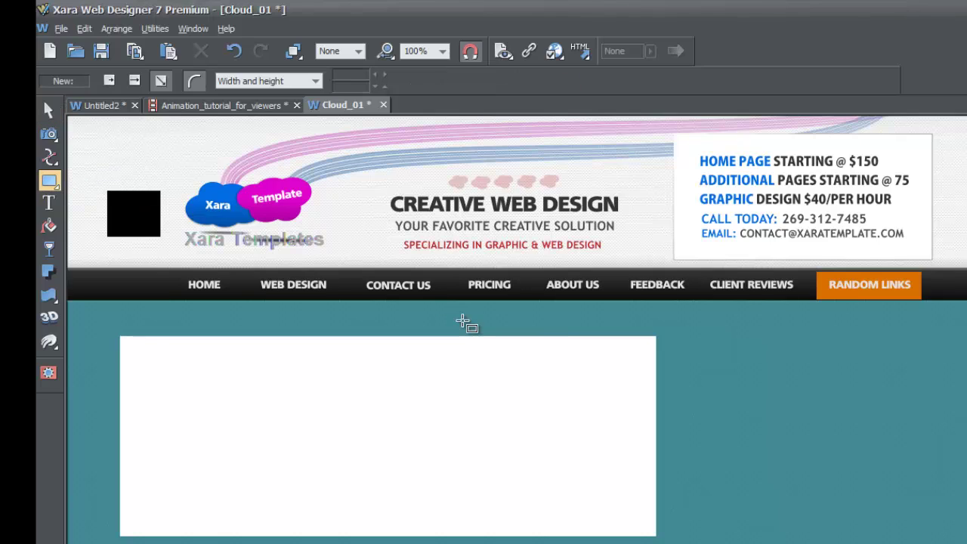
{"action": "left_click_drag", "start_coordinate": [678, 339], "coordinate": [729, 365]}
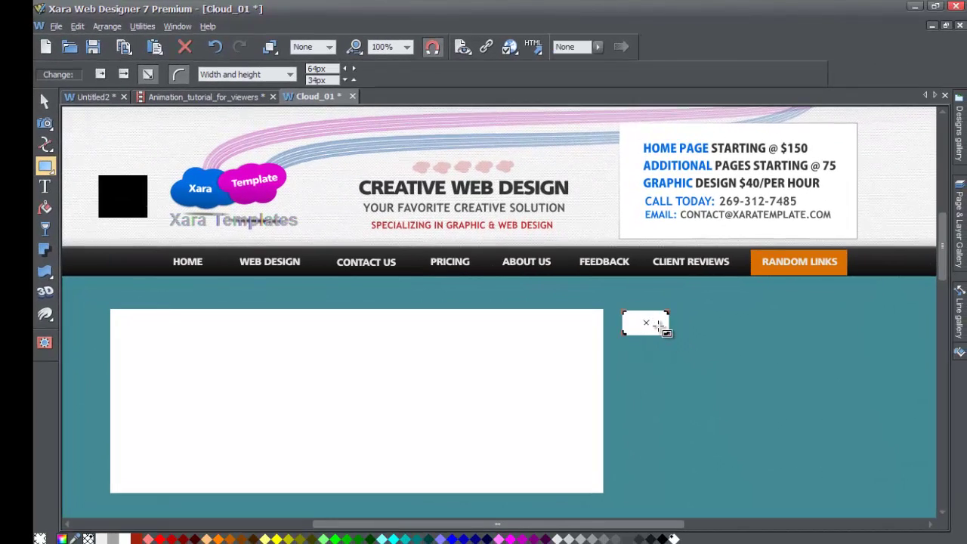
- Make the rectangle a placeholder whose body HTML code is the pasted fb-send div
{"action": "right_click", "coordinate": [658, 325]}
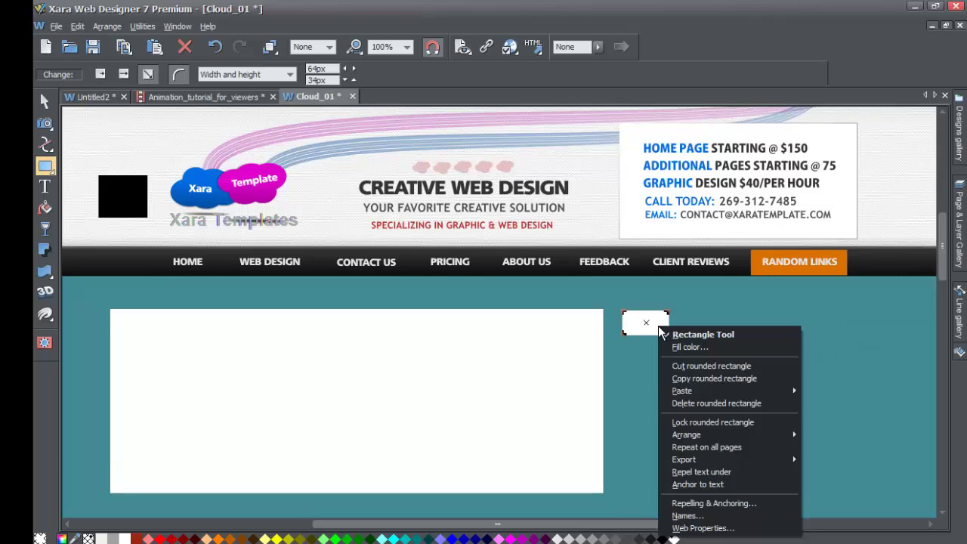
{"action": "left_click", "coordinate": [706, 529]}
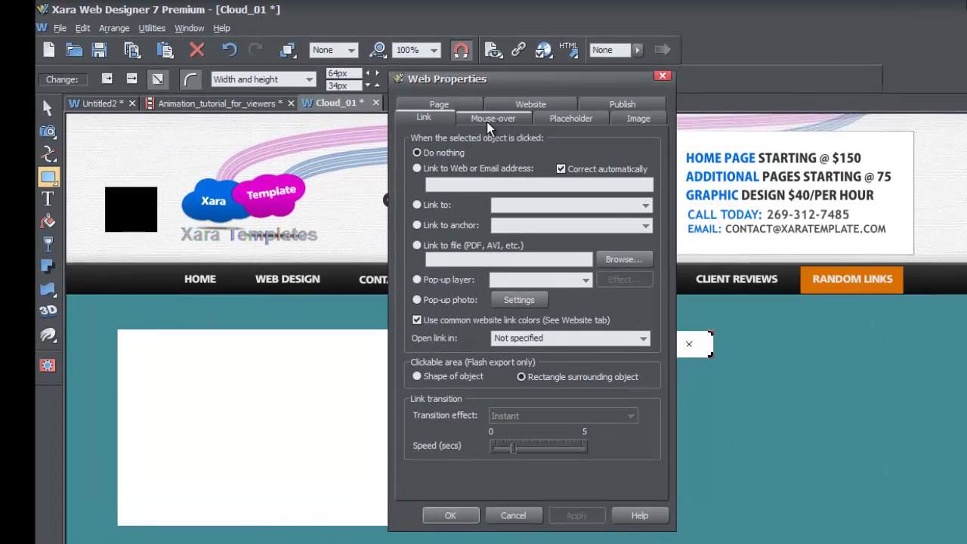
{"action": "left_click", "coordinate": [570, 120]}
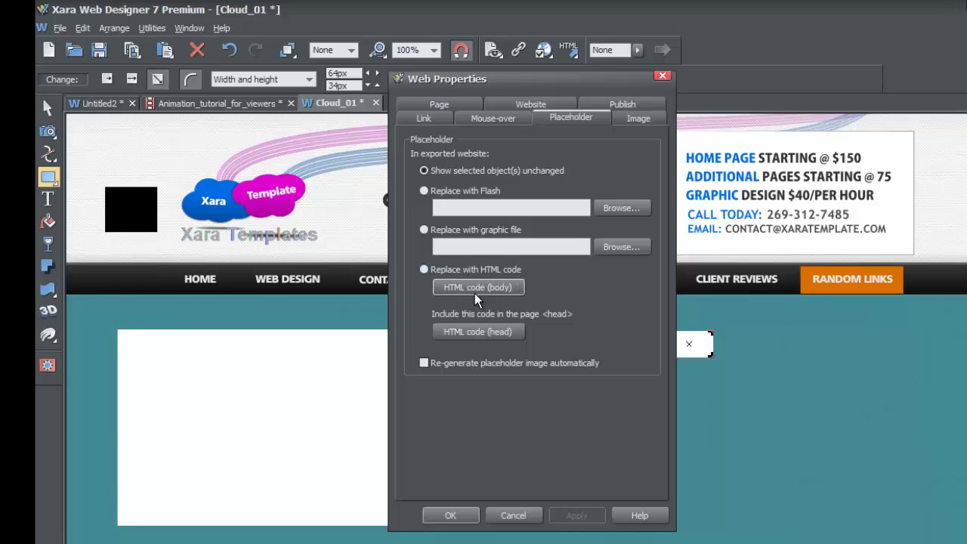
{"action": "left_click", "coordinate": [506, 288]}
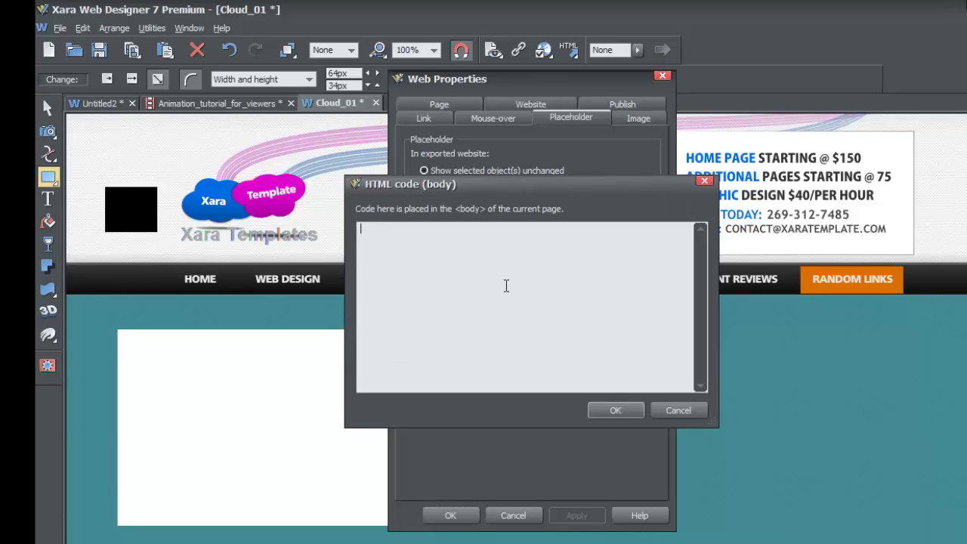
{"action": "left_click", "coordinate": [680, 412]}
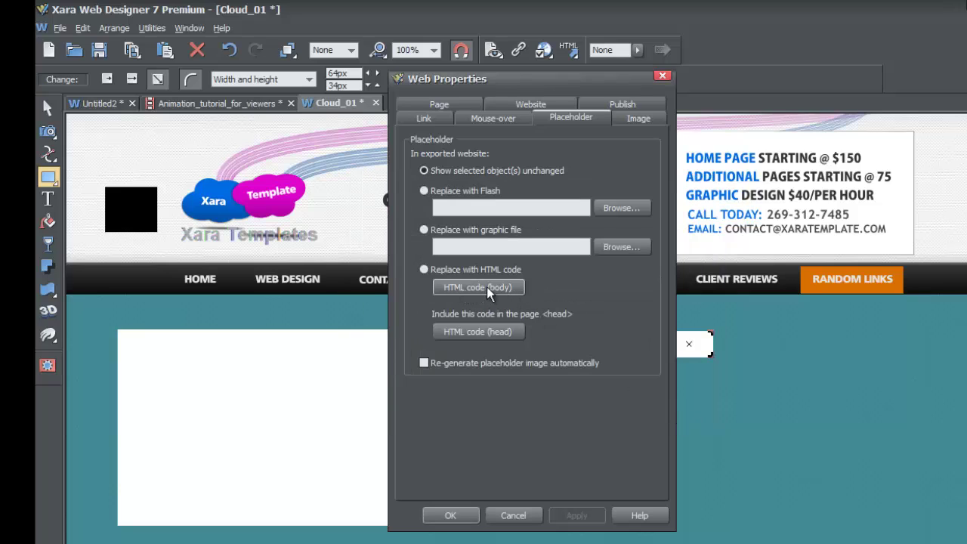
{"action": "left_click", "coordinate": [487, 294]}
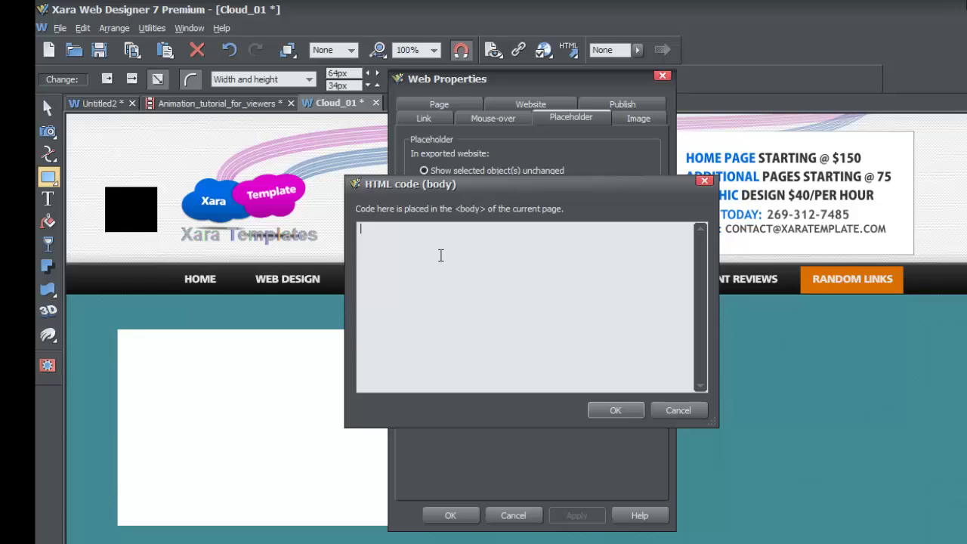
{"action": "key", "text": "ctrl+v"}
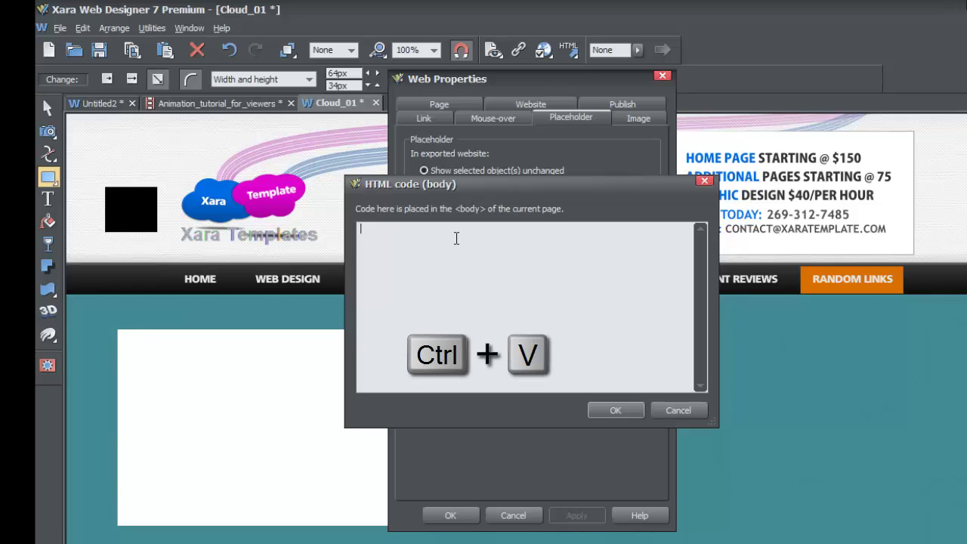
{"action": "key", "text": "ctrl+v"}
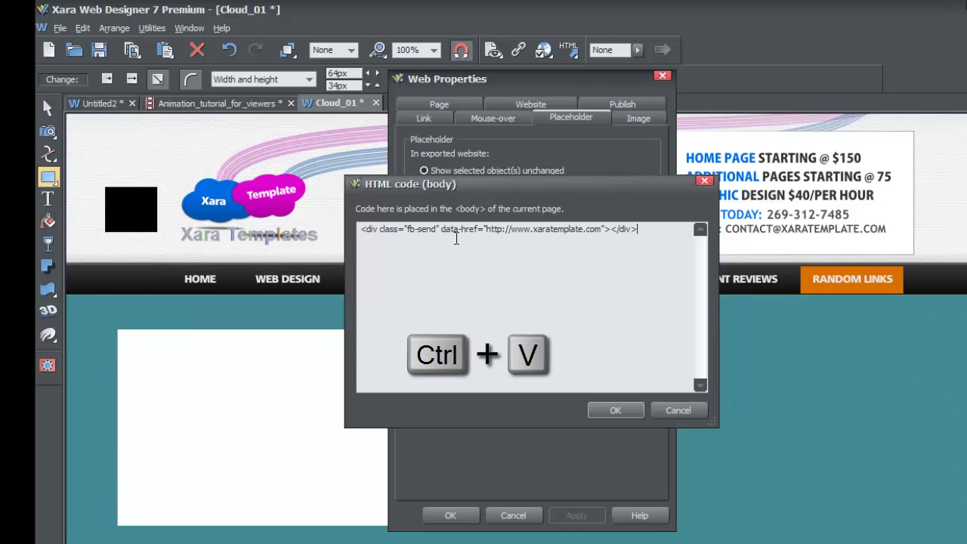
{"action": "left_click", "coordinate": [612, 411]}
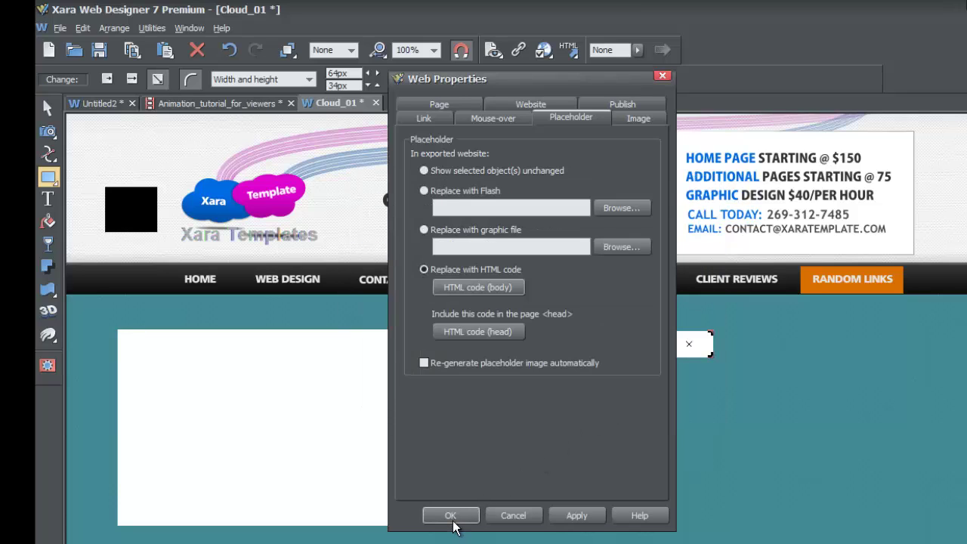
{"action": "left_click", "coordinate": [453, 518]}
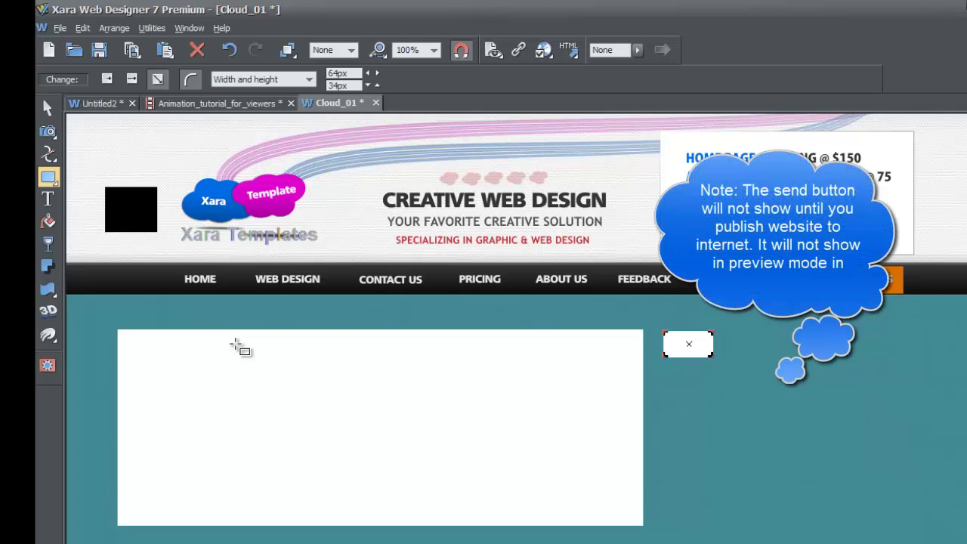
- Publish the website to the server and acknowledge that it must first be exported locally
{"action": "left_click", "coordinate": [60, 28]}
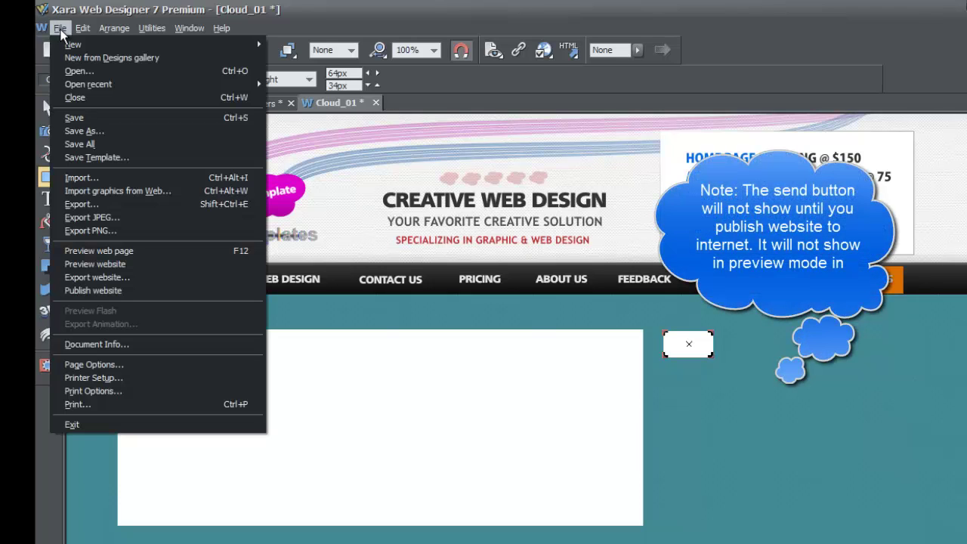
{"action": "left_click", "coordinate": [109, 291]}
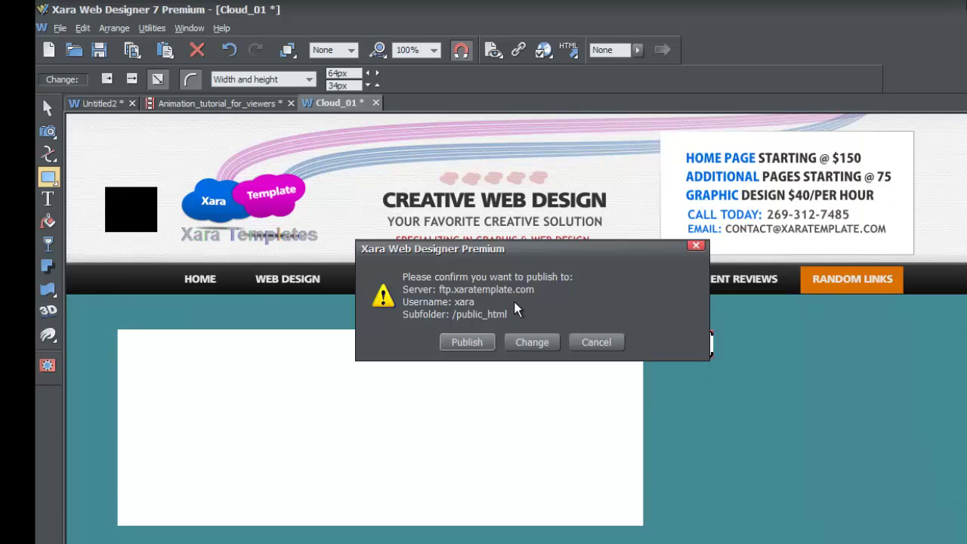
{"action": "left_click", "coordinate": [481, 336]}
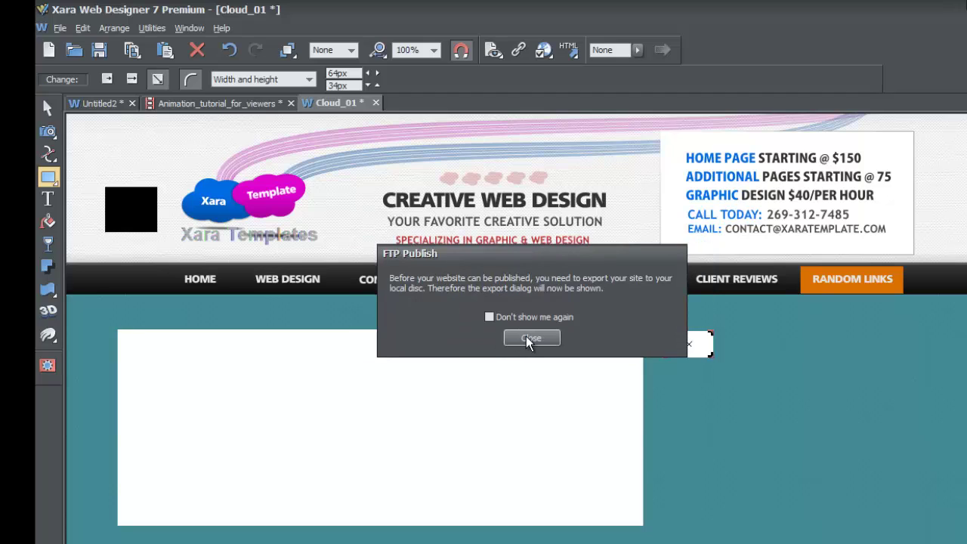
{"action": "left_click", "coordinate": [531, 339]}
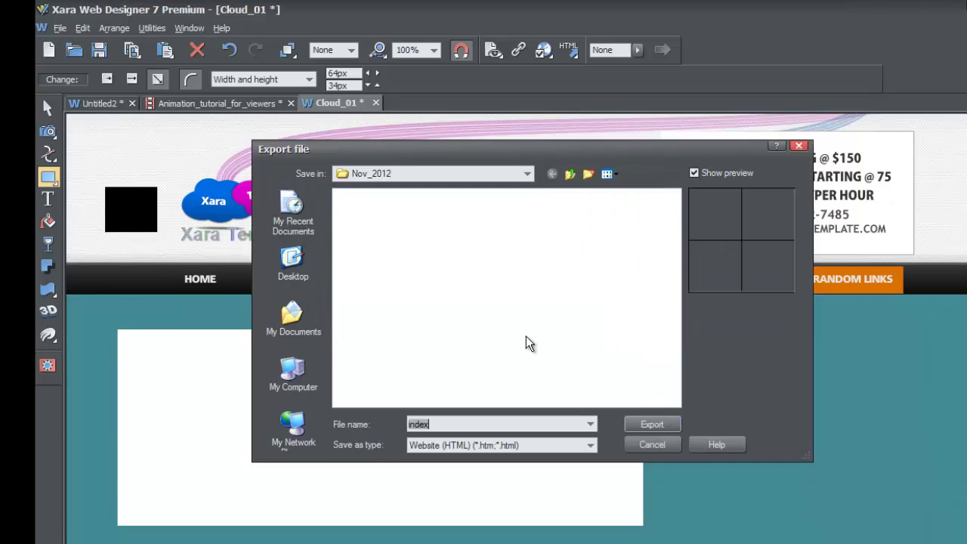
- Export the site as index (Website HTML) into the Nov_2012 folder
{"action": "left_click", "coordinate": [637, 425]}
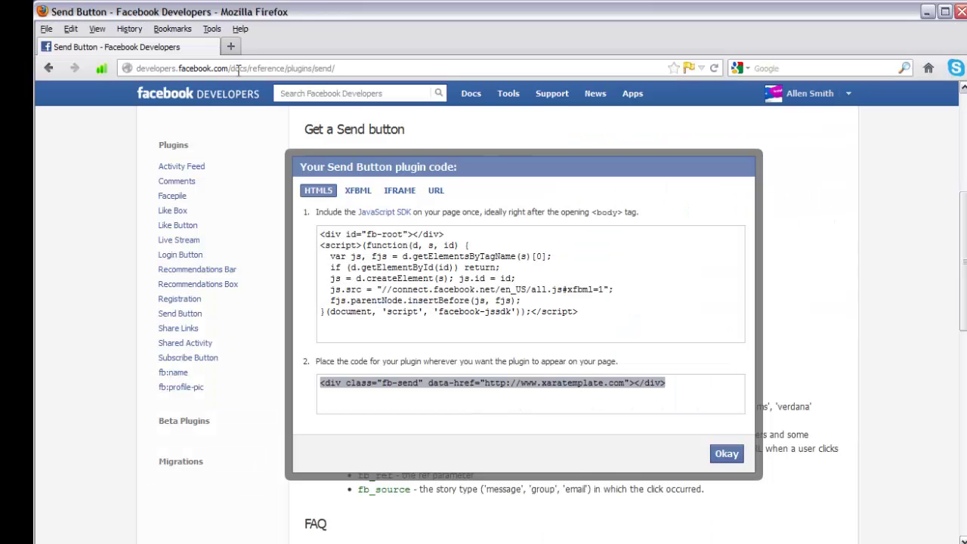
{"action": "left_click", "coordinate": [231, 46]}
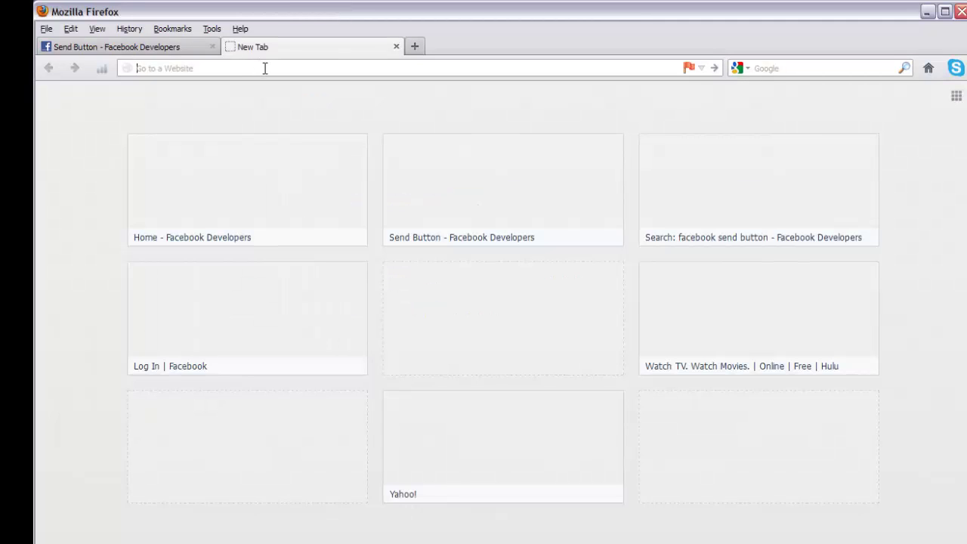
{"action": "type", "text": "www.xaratem"}
{"action": "type", "text": "plate.com"}
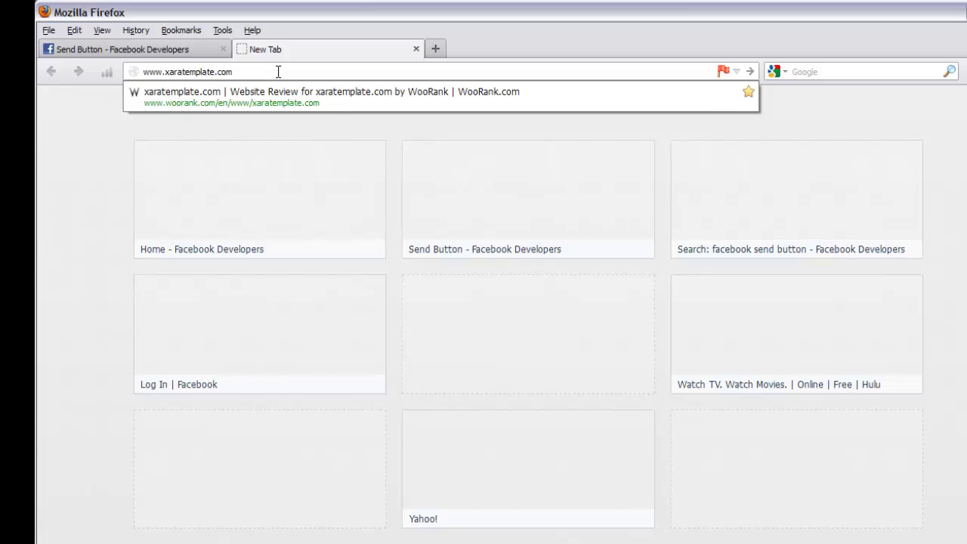
{"action": "key", "text": "Return"}
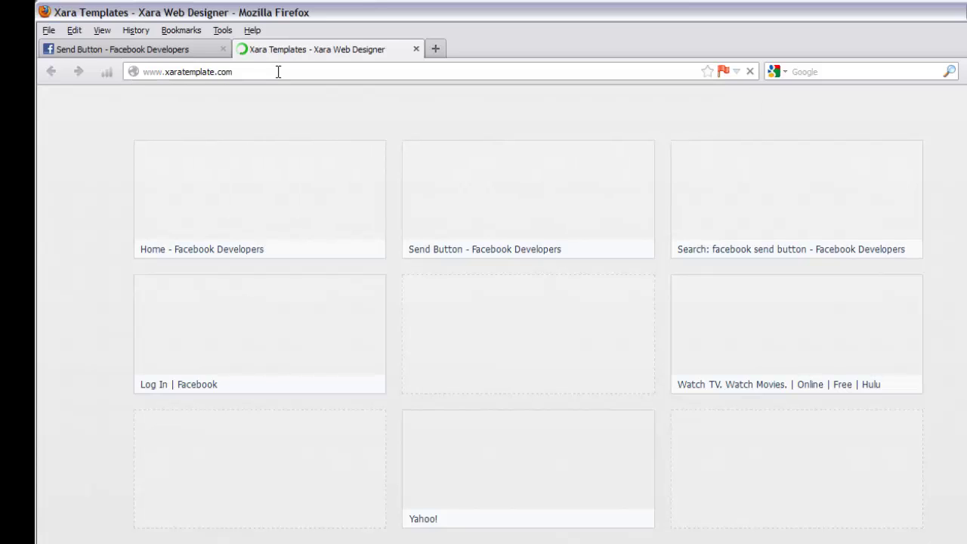
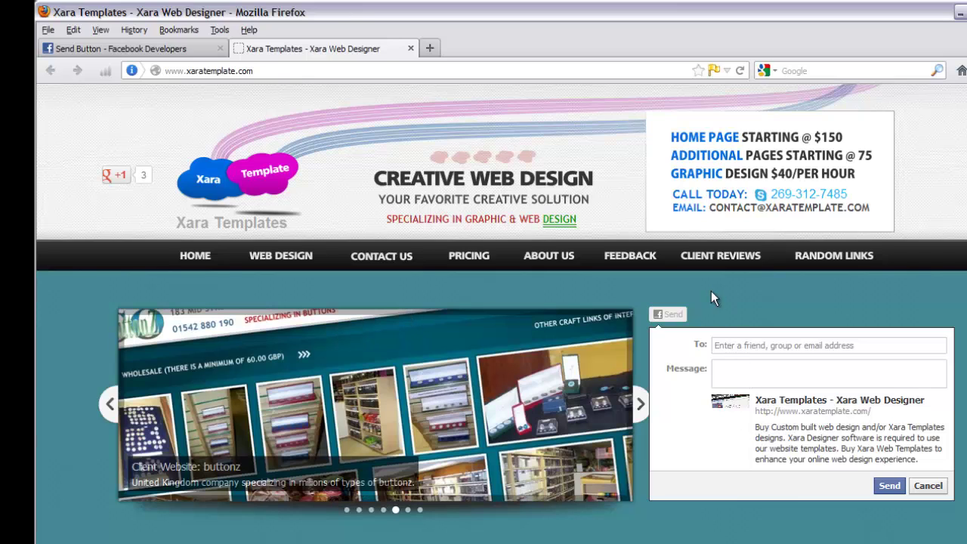
- Address the message to the site's contact e-mail and write 'Hey check out the xara template website its really cool!'
{"action": "left_click", "coordinate": [723, 347]}
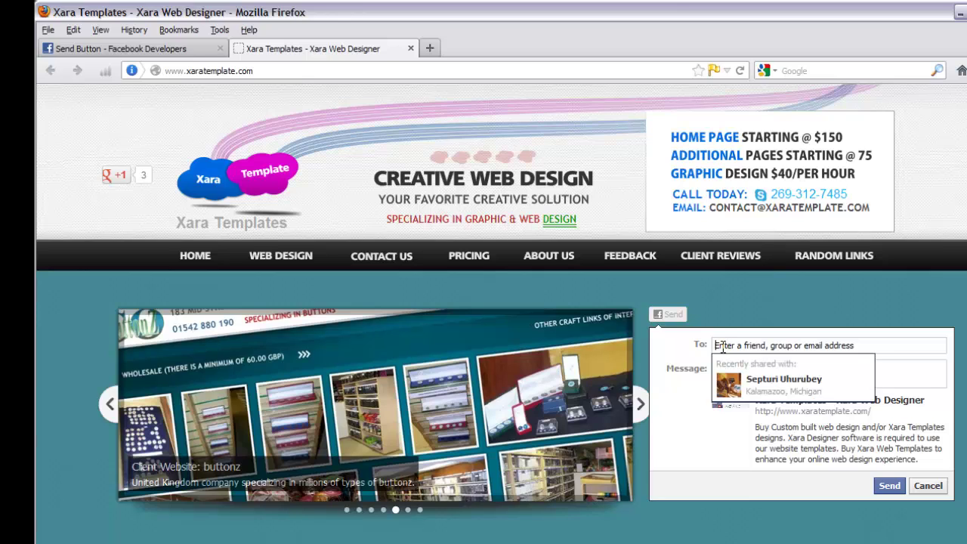
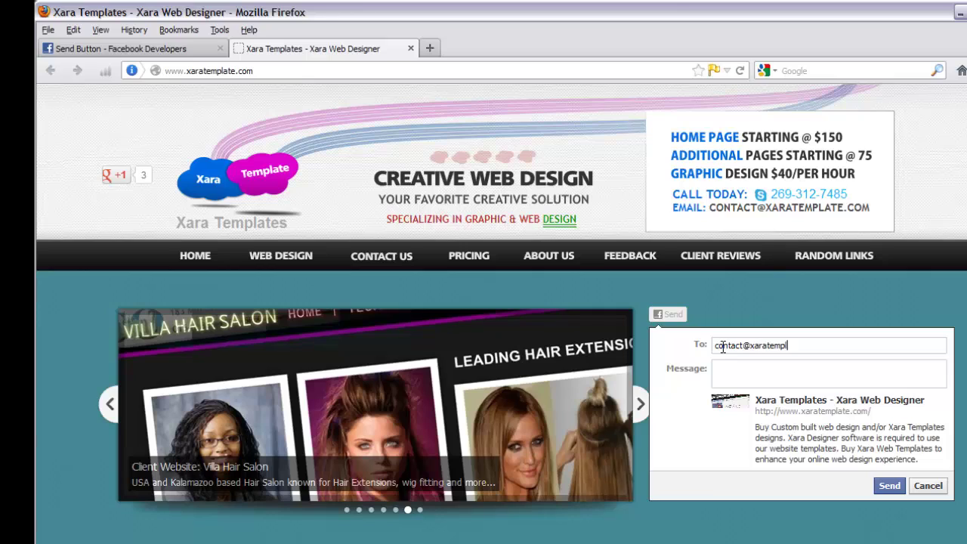
{"action": "key", "text": "Tab"}
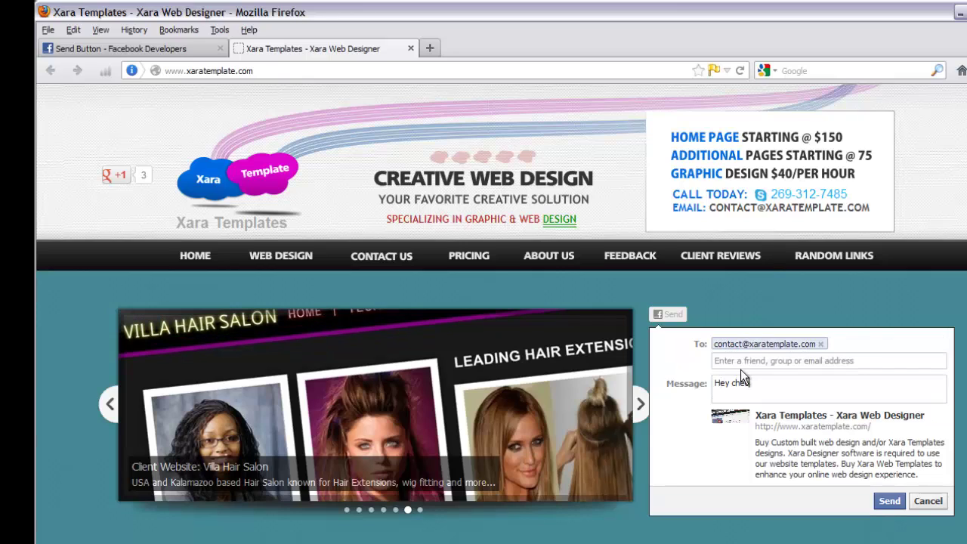
{"action": "type", "text": "Hey check our"}
{"action": "key", "text": "BackSpace"}
{"action": "key", "text": "BackSpace"}
{"action": "type", "text": "t the"}
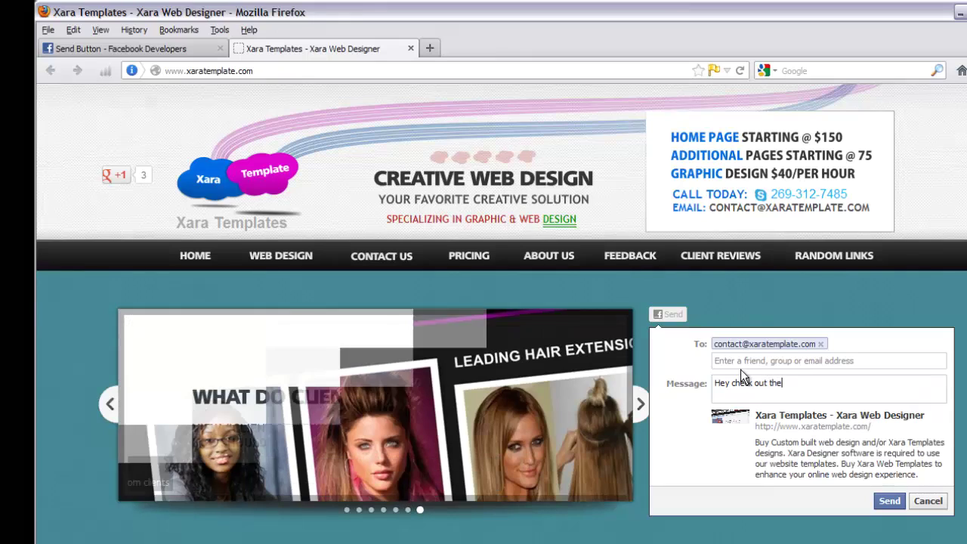
{"action": "type", "text": " xara "}
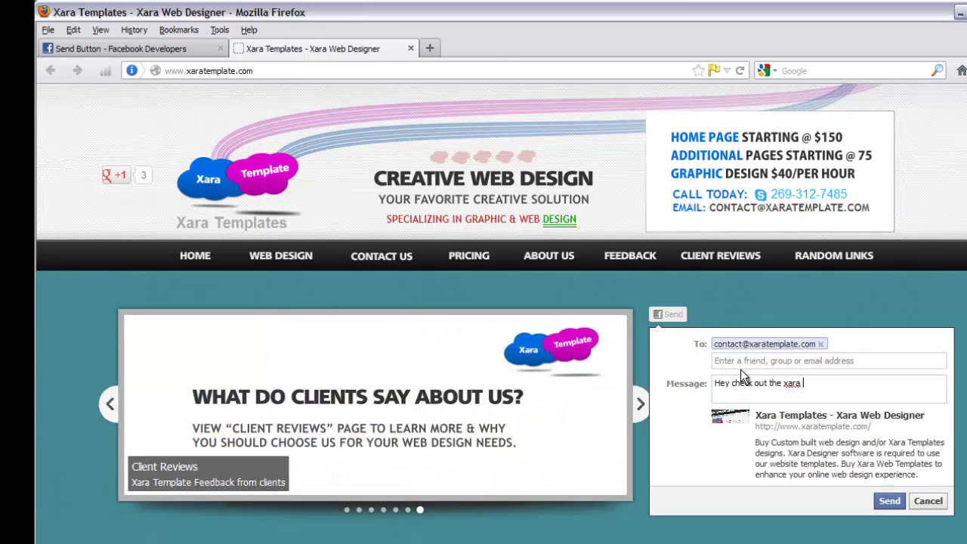
{"action": "type", "text": "template website its"}
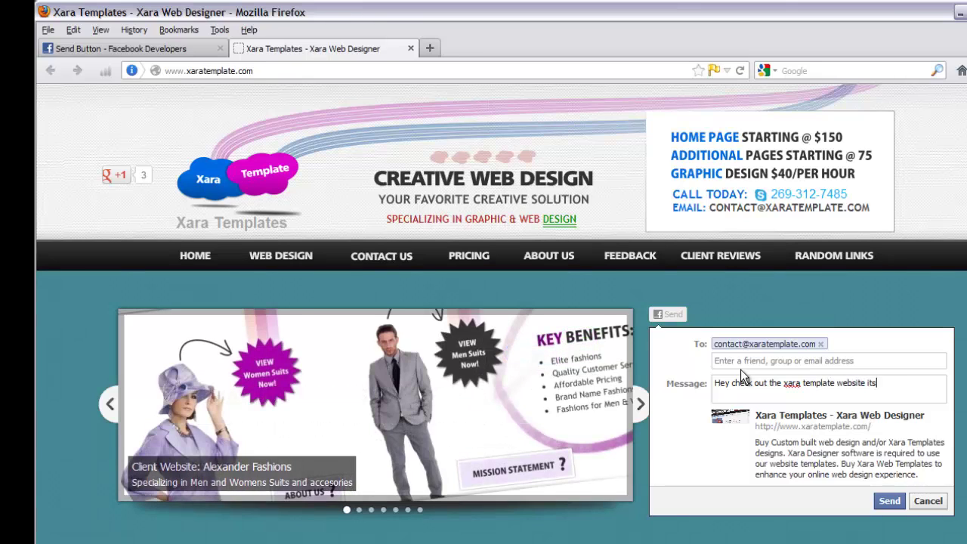
{"action": "type", "text": " really cool!"}
- Send the message, reopen the Send dialog and add the recently shared-with friend as recipient
{"action": "left_click", "coordinate": [888, 501]}
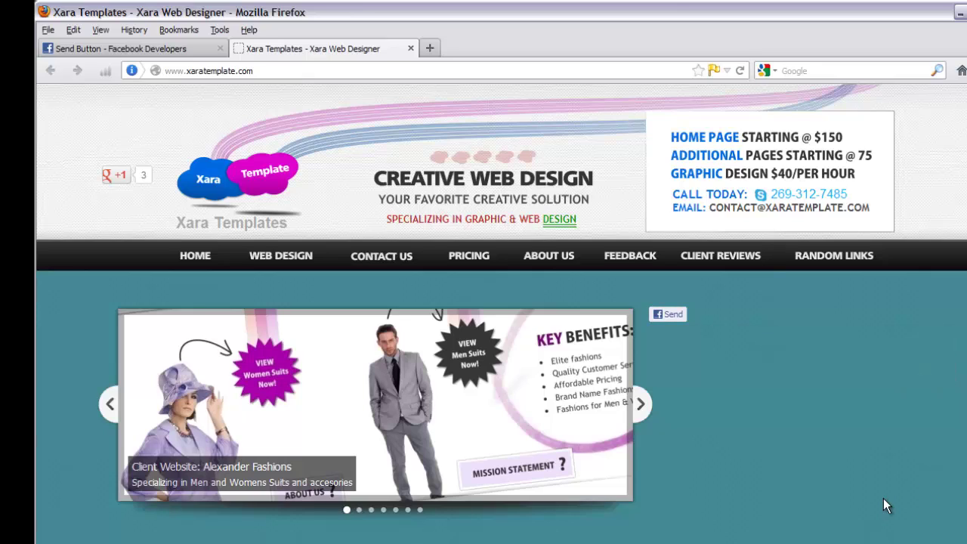
{"action": "left_click", "coordinate": [664, 315]}
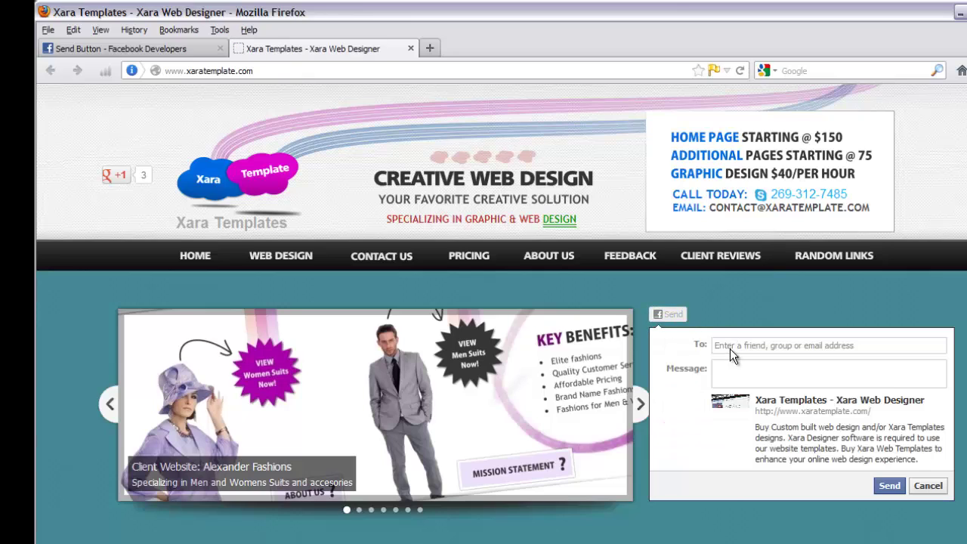
{"action": "left_click", "coordinate": [731, 346]}
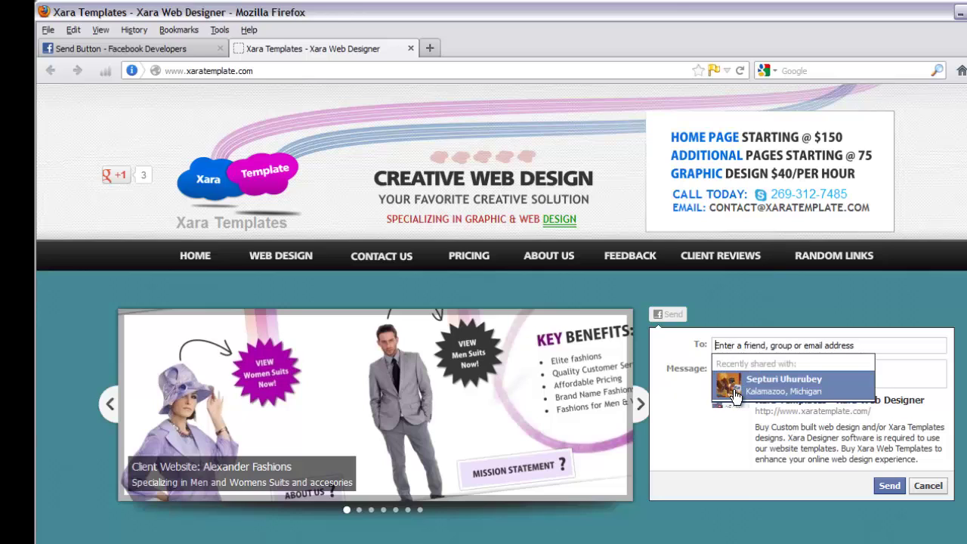
{"action": "left_click", "coordinate": [691, 352]}
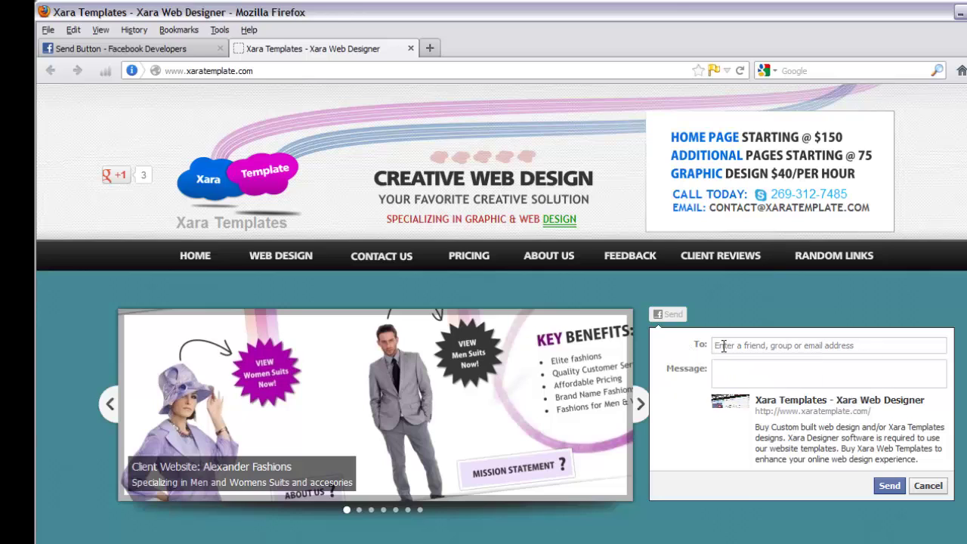
{"action": "left_click", "coordinate": [724, 346]}
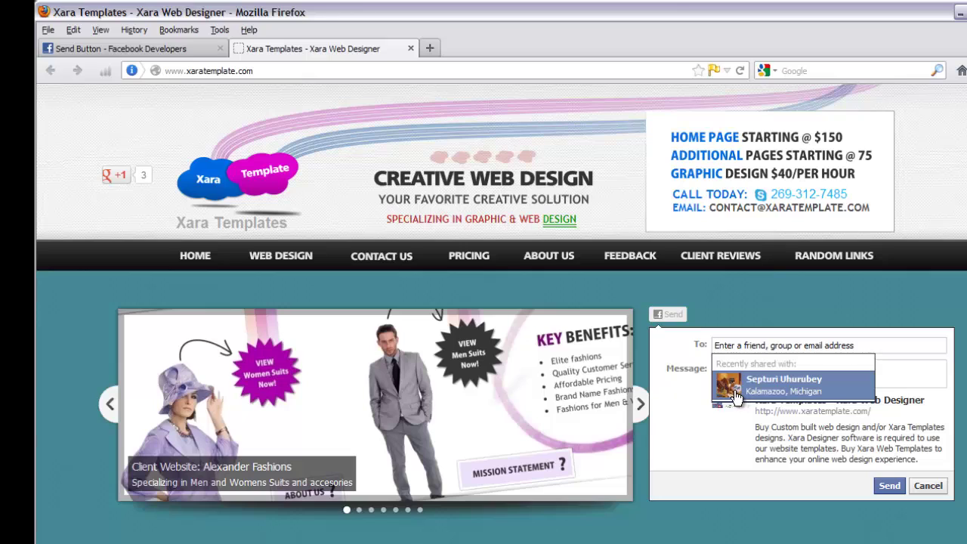
{"action": "left_click", "coordinate": [684, 356]}
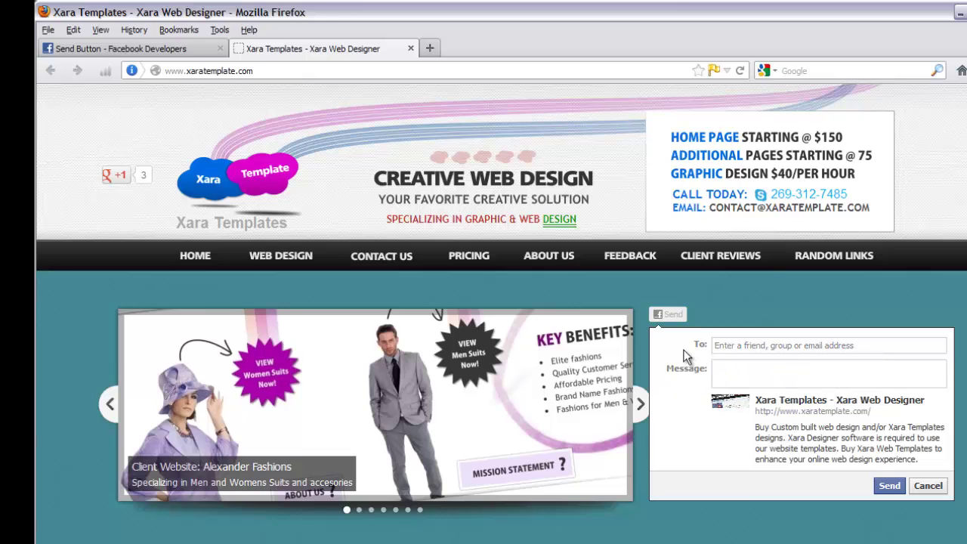
{"action": "left_click", "coordinate": [731, 346]}
{"action": "left_click", "coordinate": [744, 386]}
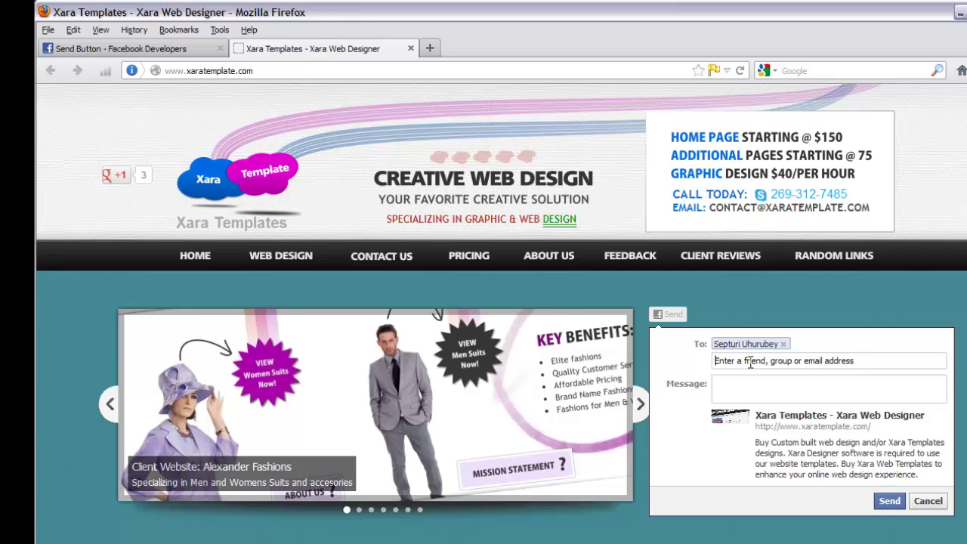
- Add a second recipient by typing their name and send the message
{"action": "type", "text": "a"}
{"action": "key", "text": "BackSpace"}
{"action": "type", "text": "j"}
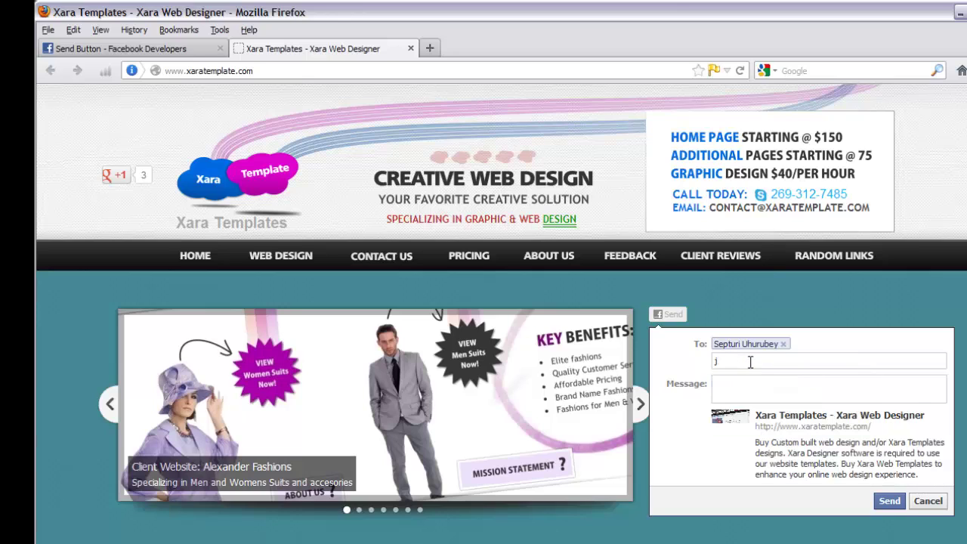
{"action": "type", "text": "enny"}
{"action": "key", "text": "Return"}
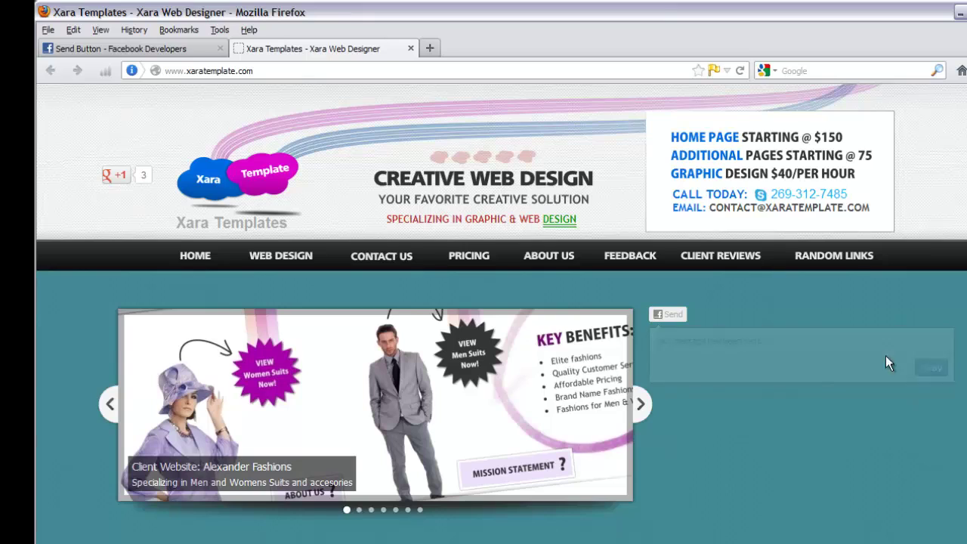
- Reopen the Facebook Send form on Xara Templates and dismiss the recipient suggestions, leaving it blank
{"action": "left_click", "coordinate": [671, 316]}
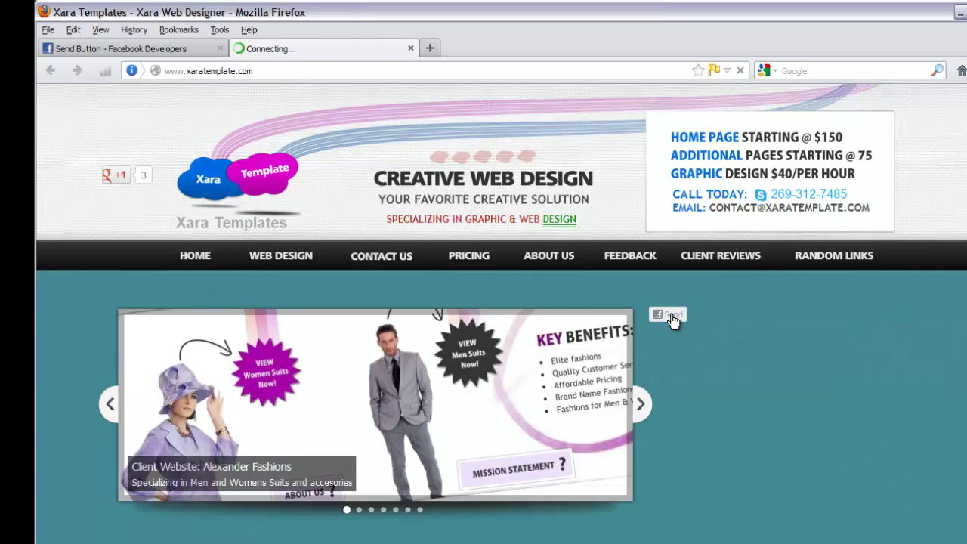
{"action": "left_click", "coordinate": [750, 339]}
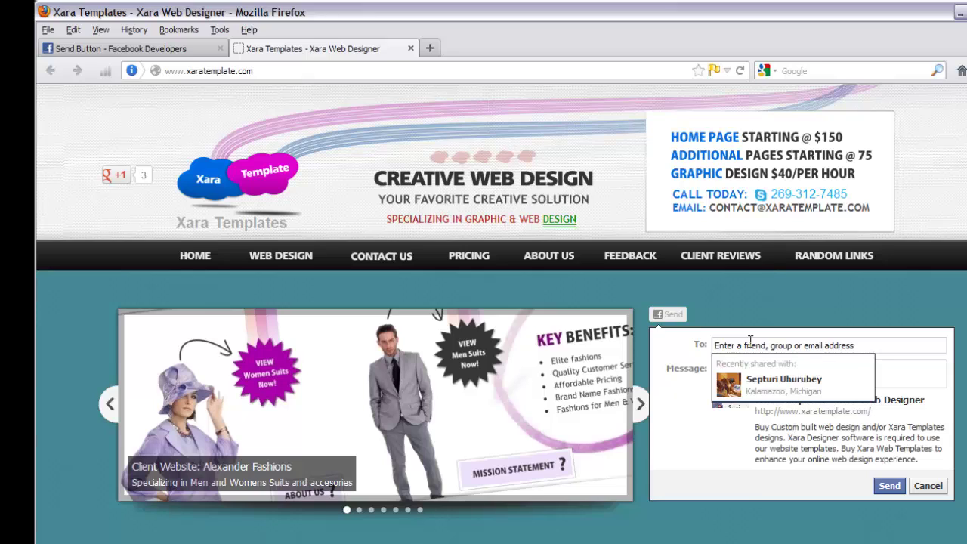
{"action": "left_click", "coordinate": [689, 368]}
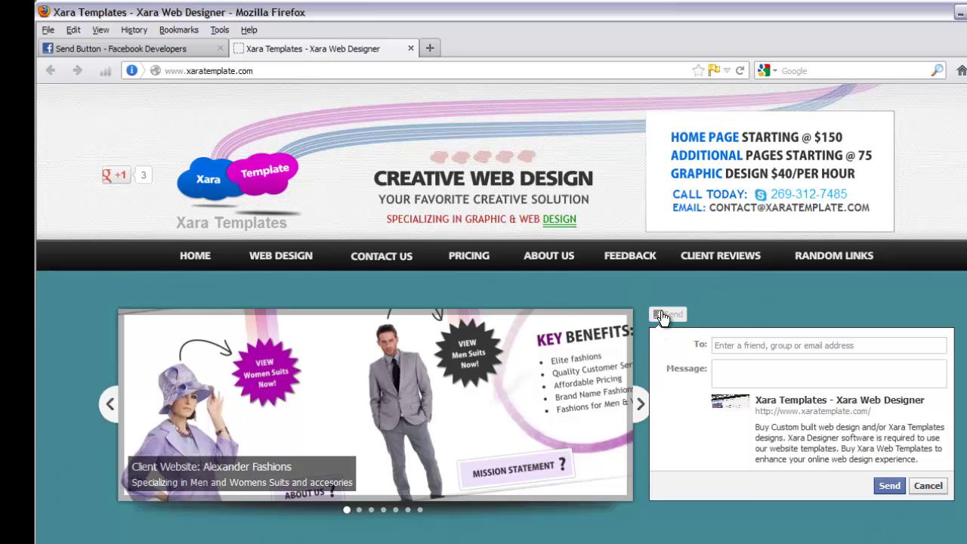
- Log out of Facebook from the account menu on the Facebook Developers page
{"action": "left_click", "coordinate": [196, 53]}
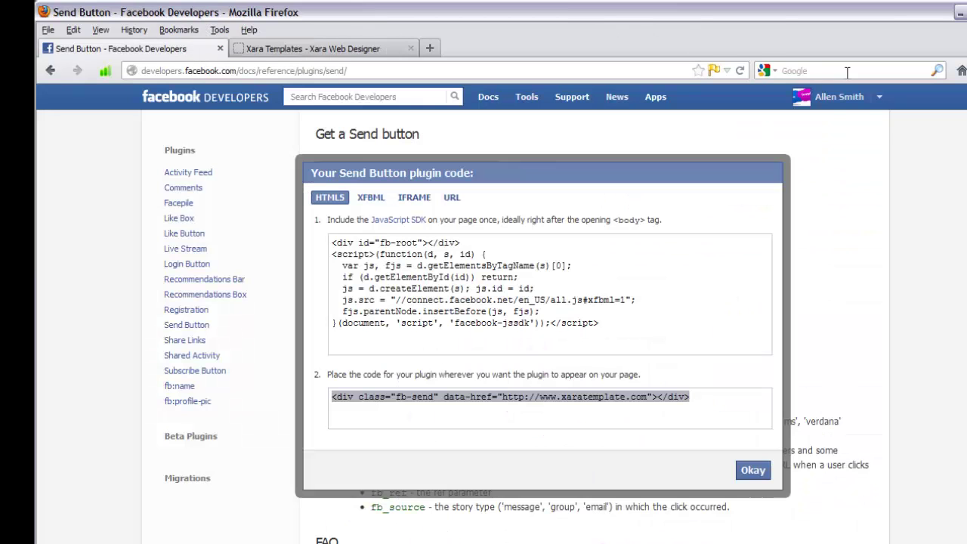
{"action": "left_click", "coordinate": [881, 97]}
{"action": "left_click", "coordinate": [821, 121]}
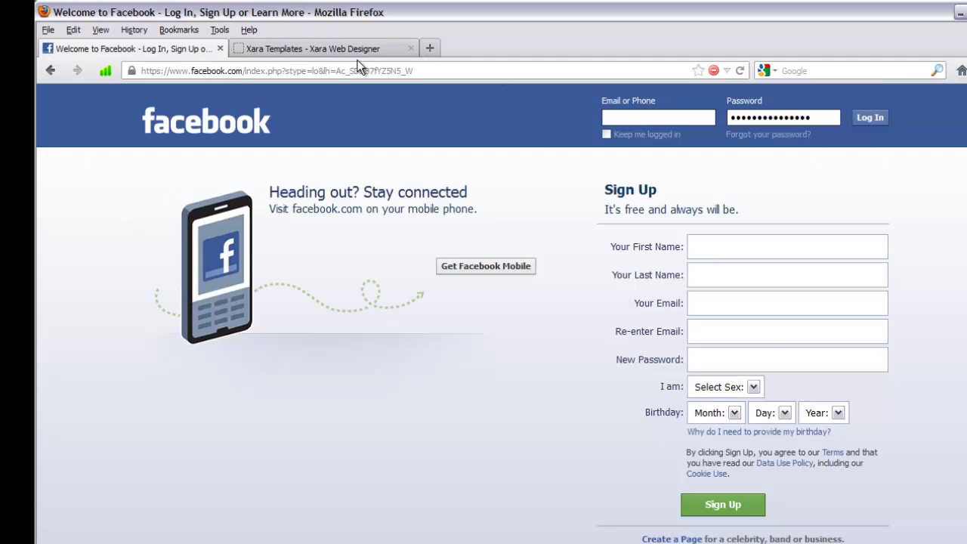
- On the Xara Templates page, cancel the open Send form and reload the page
{"action": "left_click", "coordinate": [347, 51]}
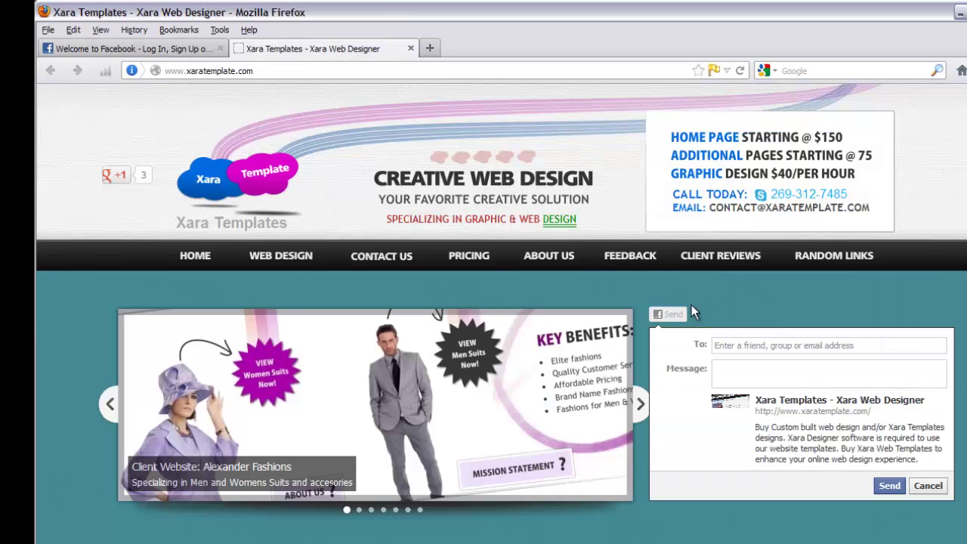
{"action": "left_click", "coordinate": [915, 487]}
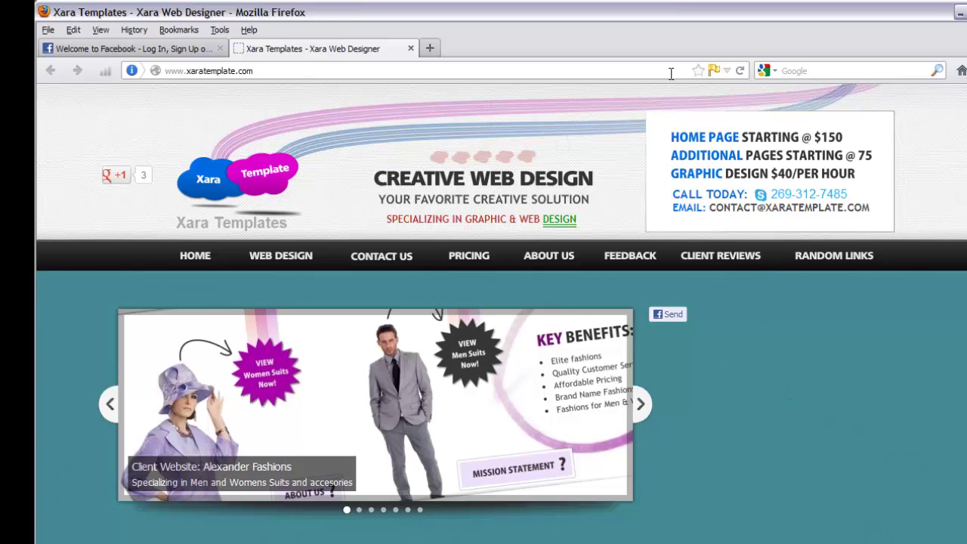
{"action": "left_click", "coordinate": [741, 70]}
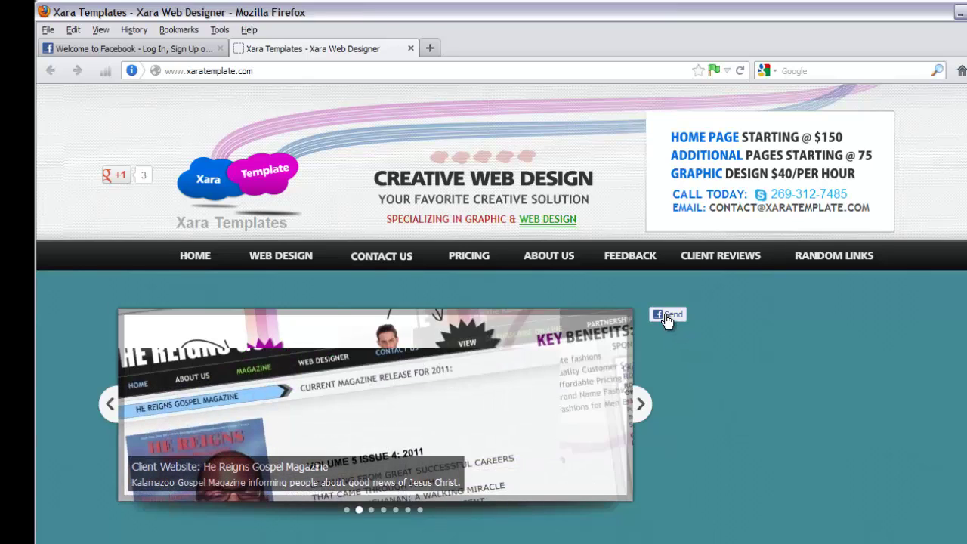
- Open the site's Send button and log in to Facebook with the account e-mail and password
{"action": "left_click", "coordinate": [668, 316]}
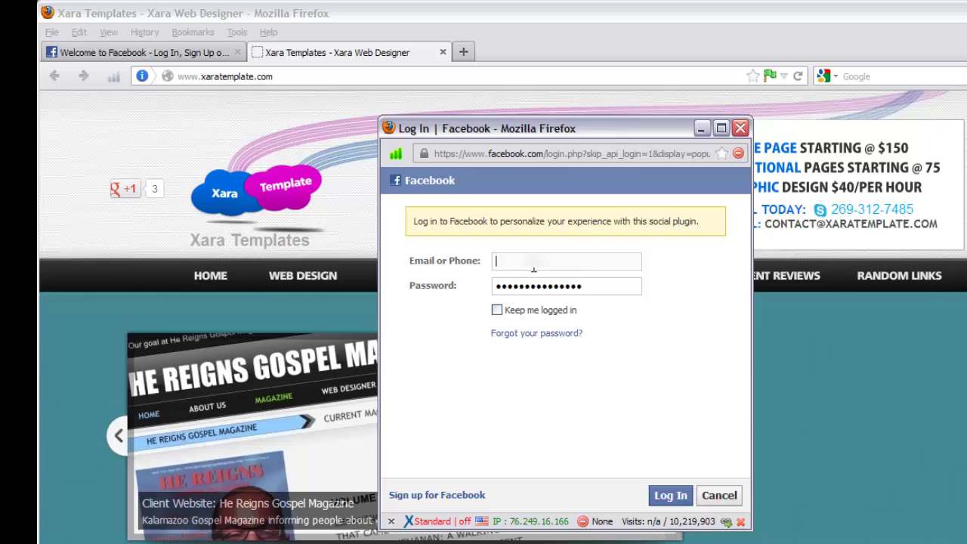
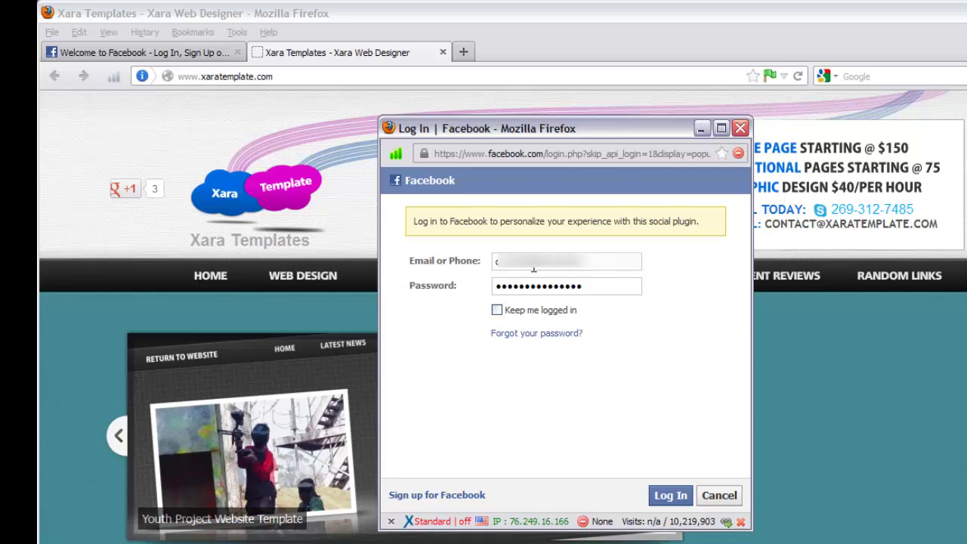
{"action": "key", "text": "Tab"}
{"action": "type", "text": "******"}
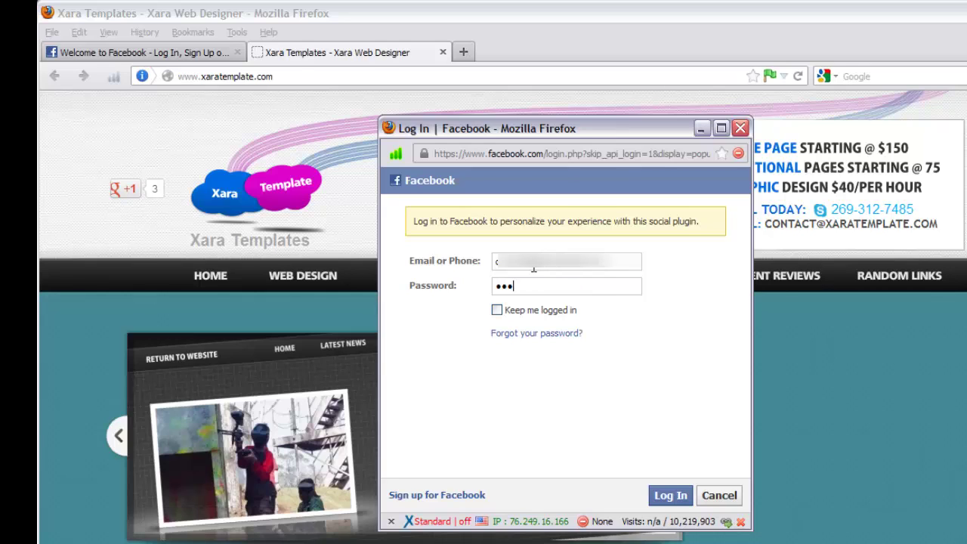
{"action": "type", "text": "*****"}
{"action": "key", "text": "Return"}
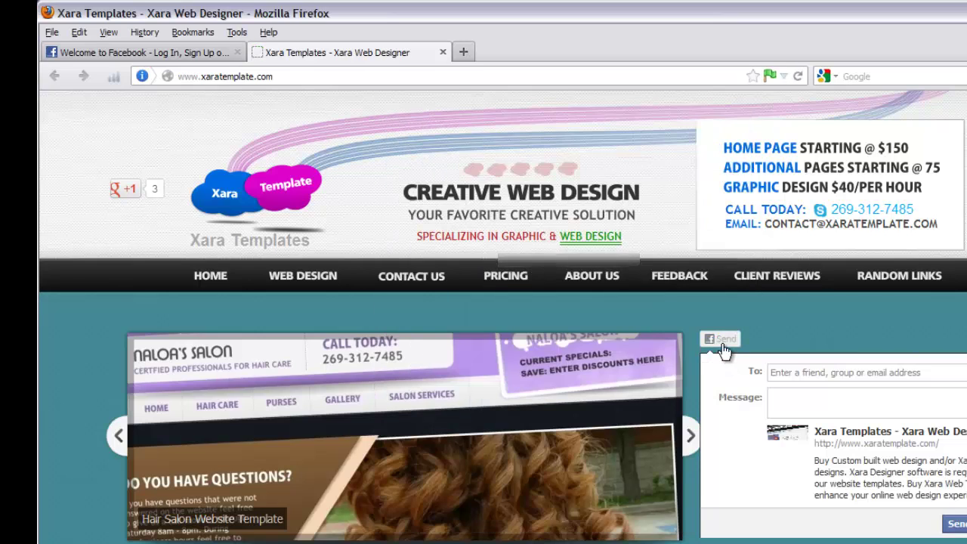
- Add the site's contact e-mail and a second e-mail address as recipients
{"action": "left_click", "coordinate": [799, 371]}
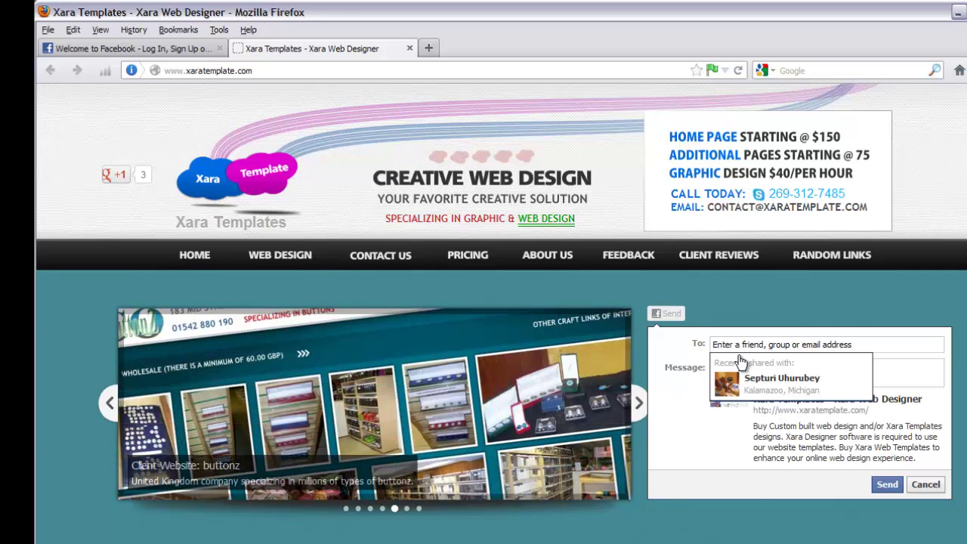
{"action": "left_click", "coordinate": [690, 353]}
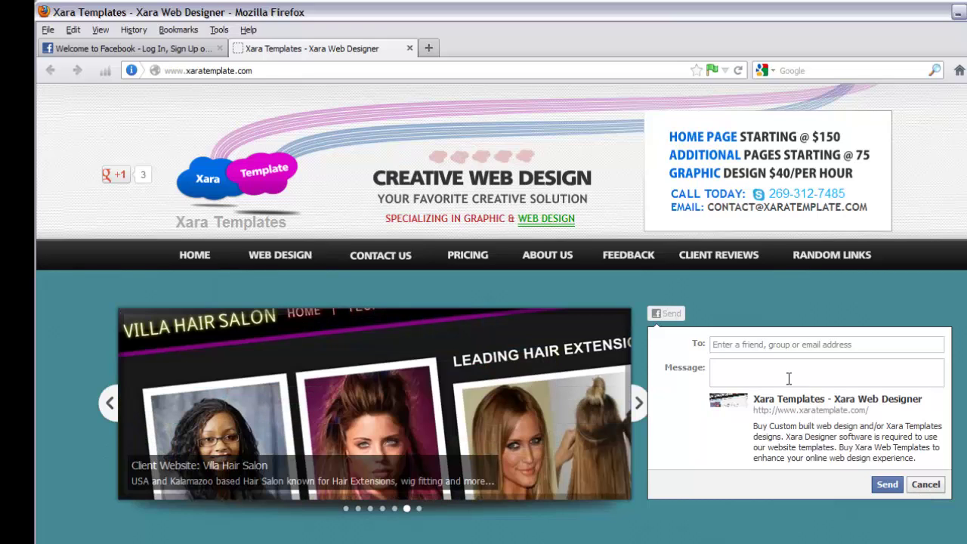
{"action": "left_click", "coordinate": [748, 343]}
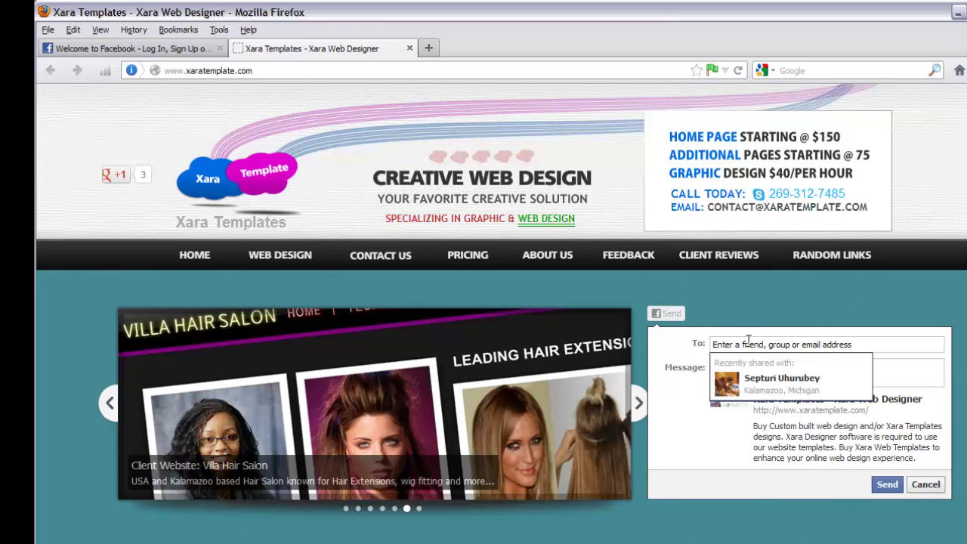
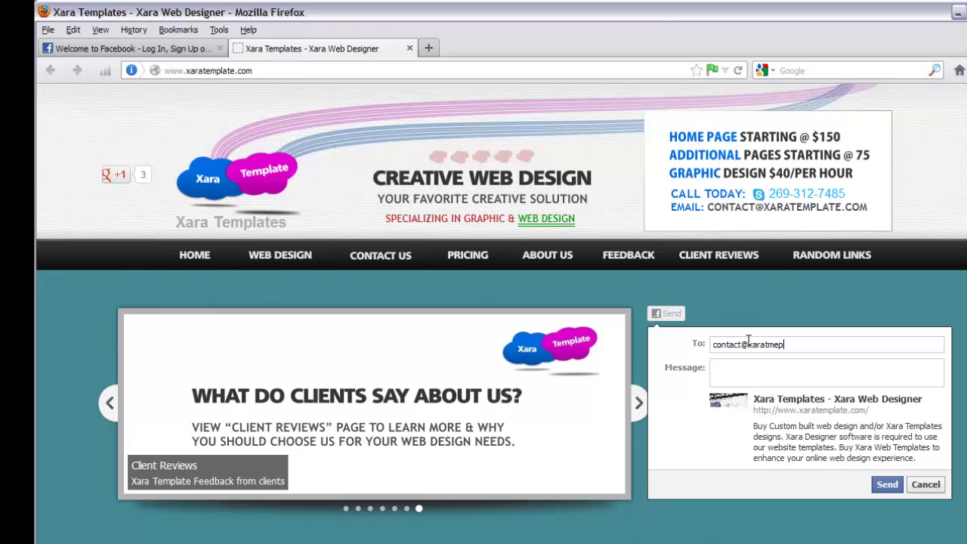
{"action": "key", "text": "Return"}
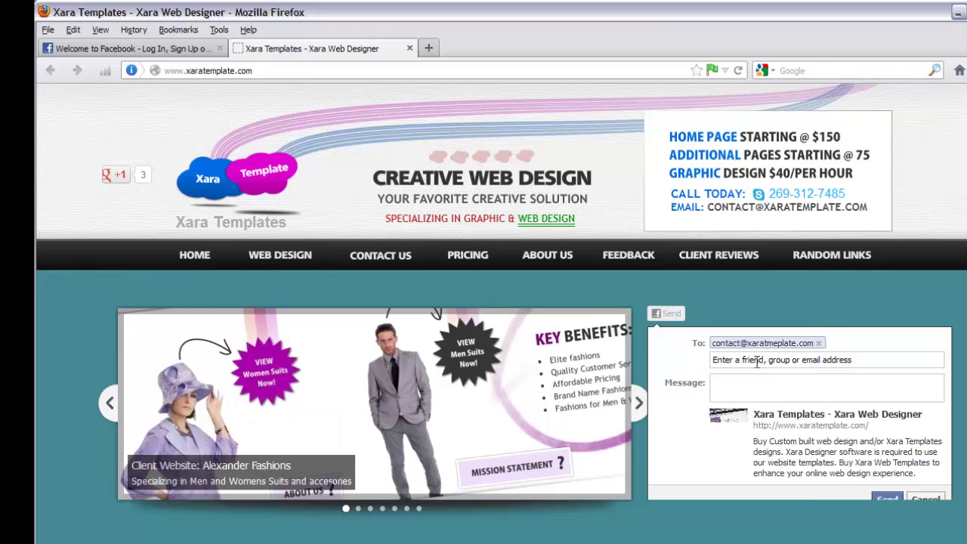
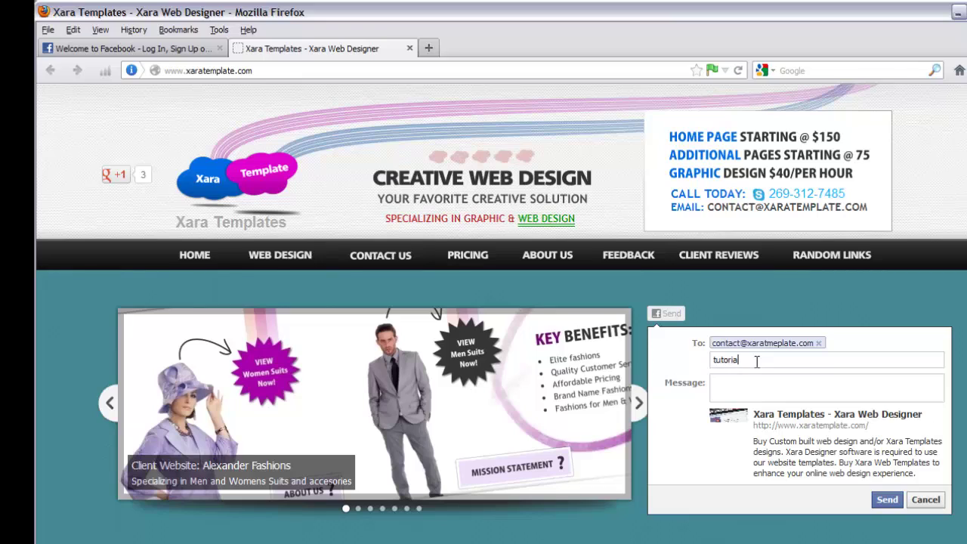
{"action": "key", "text": "Return"}
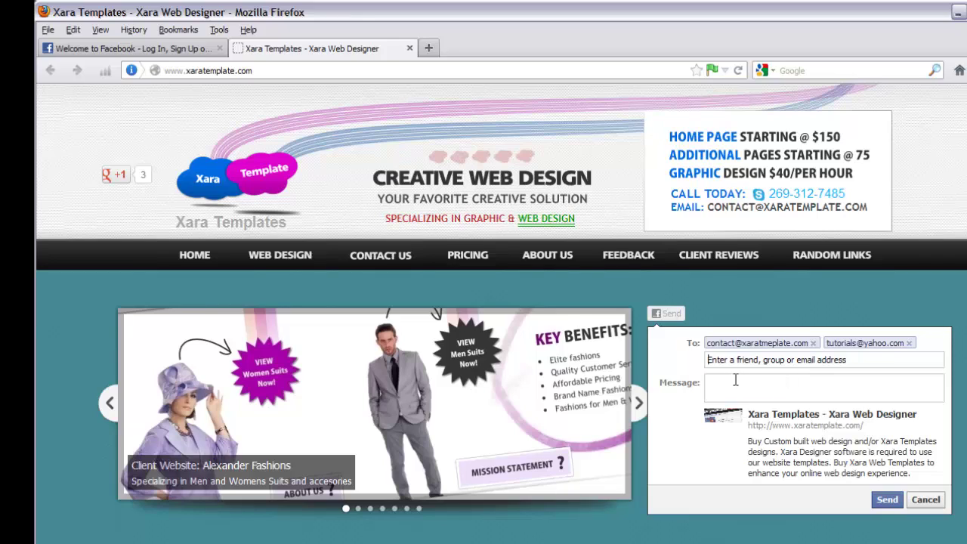
- Type test text 'fasdfafdsfa dfadfaf sd' in the Message box and send it
{"action": "left_click", "coordinate": [733, 382]}
{"action": "type", "text": "fasdfafdsf"}
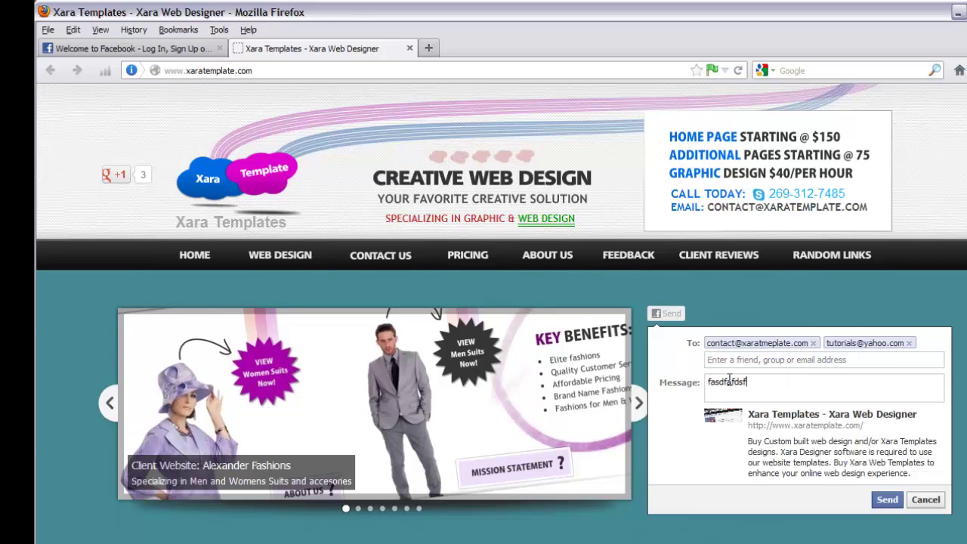
{"action": "type", "text": "a dfadfaf sd"}
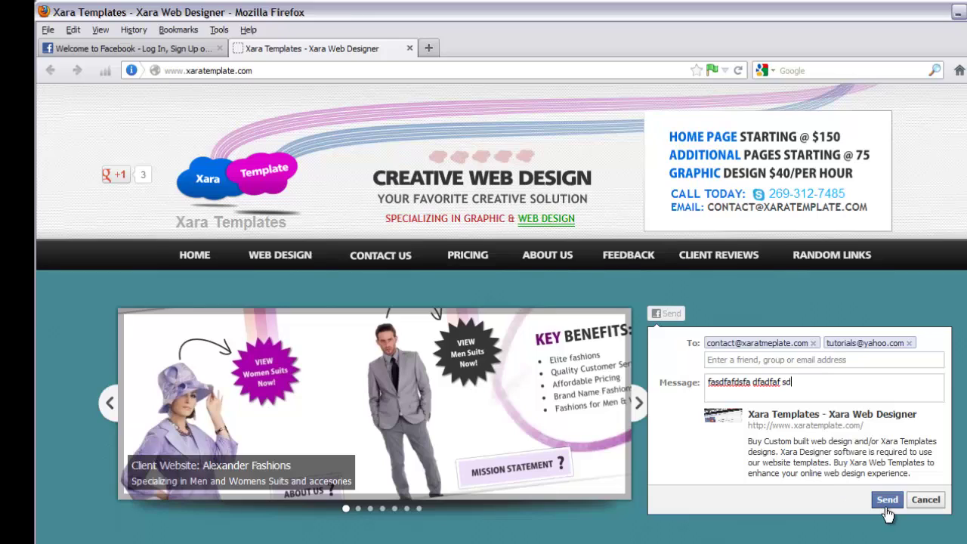
{"action": "left_click", "coordinate": [888, 501]}
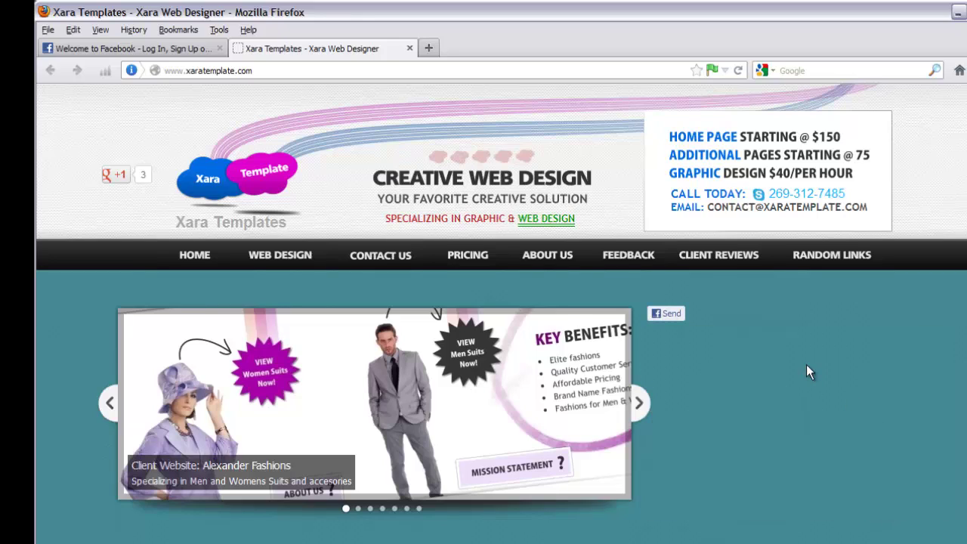